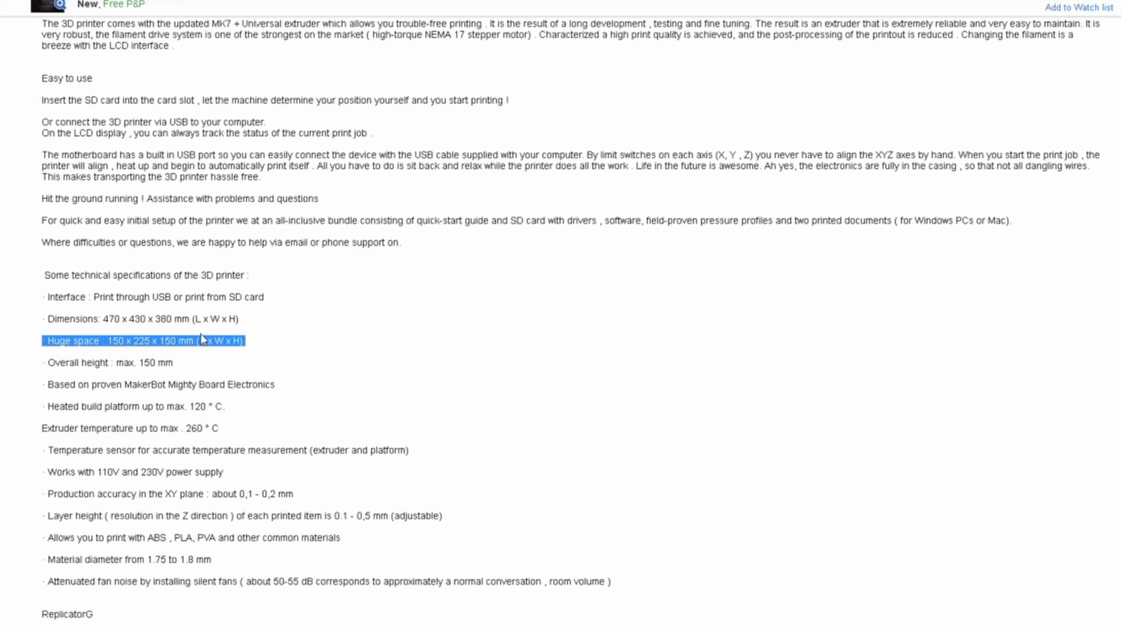
Examine the printer's technical specifications, highlighting the "Huge space" build dimensions of 150 x 225 x 150 mm
{"action": "left_click", "coordinate": [83, 342]}
{"action": "left_click_drag", "start_coordinate": [279, 344], "coordinate": [40, 346]}
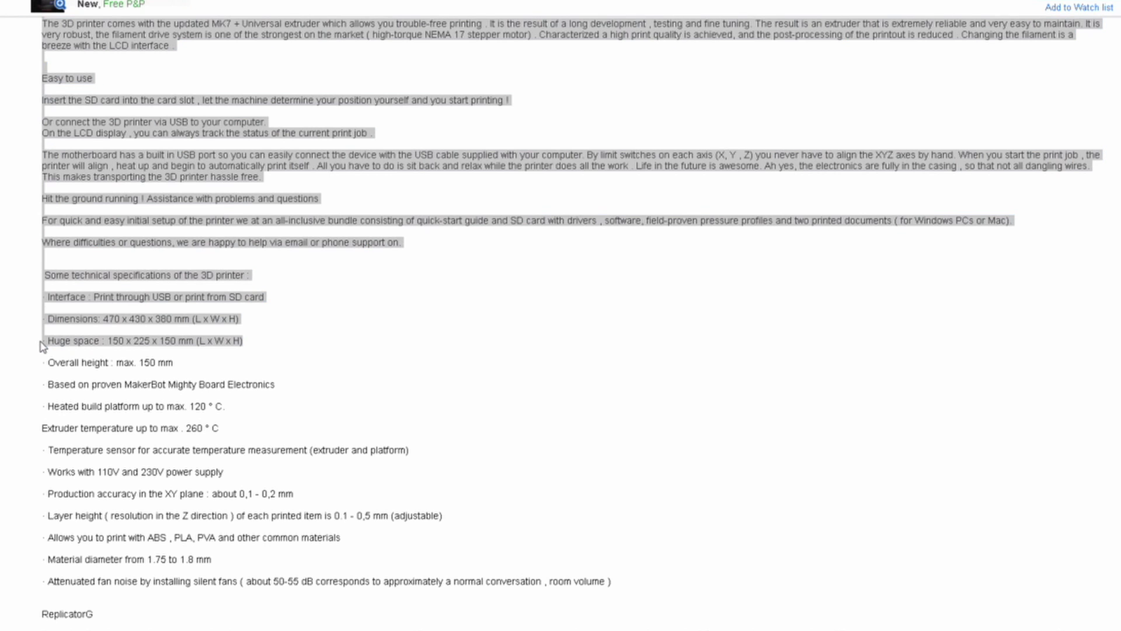
{"action": "left_click", "coordinate": [112, 340]}
{"action": "left_click_drag", "start_coordinate": [112, 341], "coordinate": [241, 335]}
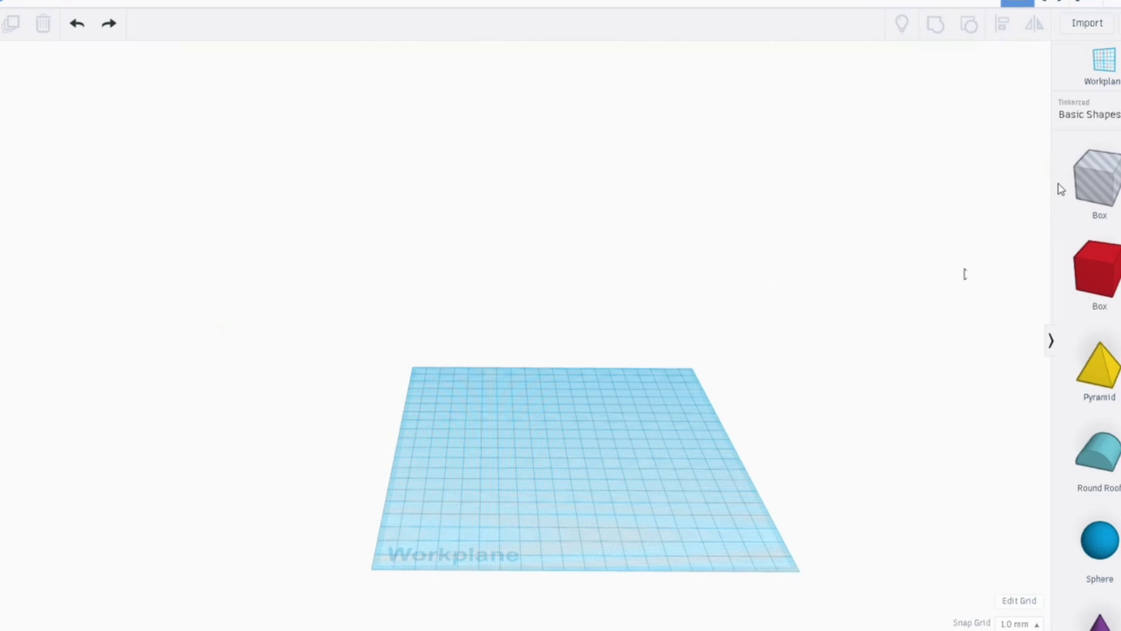
Add a hole box about 150 mm wide and 159 mm high, stretch its depth past the workplane, and set it beside the workplane
{"action": "left_click_drag", "start_coordinate": [1077, 190], "coordinate": [711, 477]}
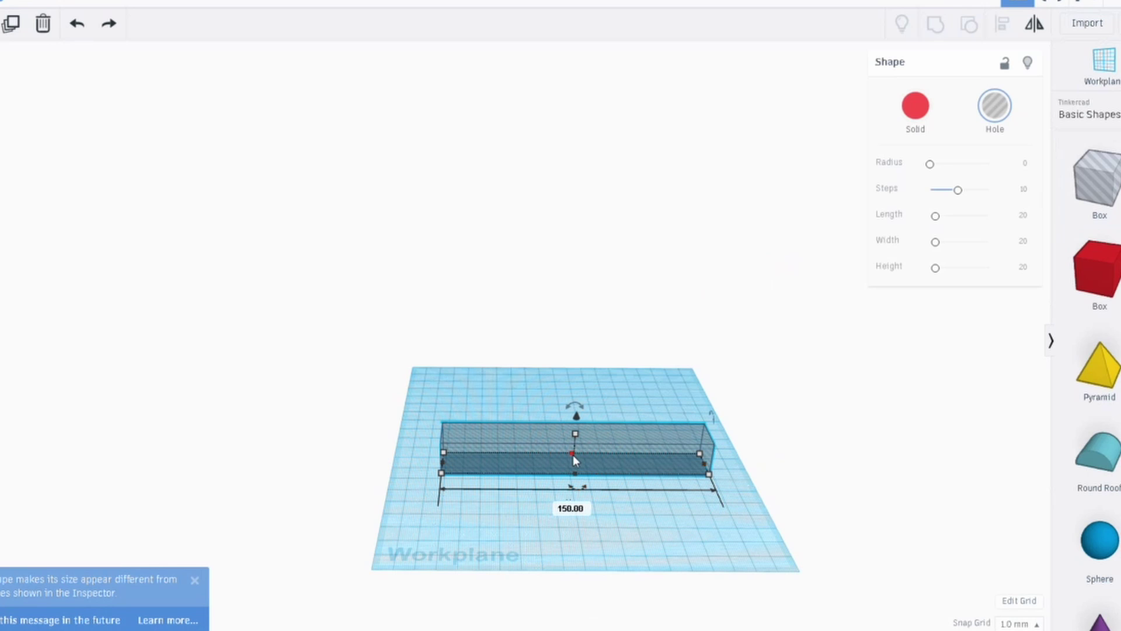
{"action": "left_click_drag", "start_coordinate": [576, 435], "coordinate": [591, 207]}
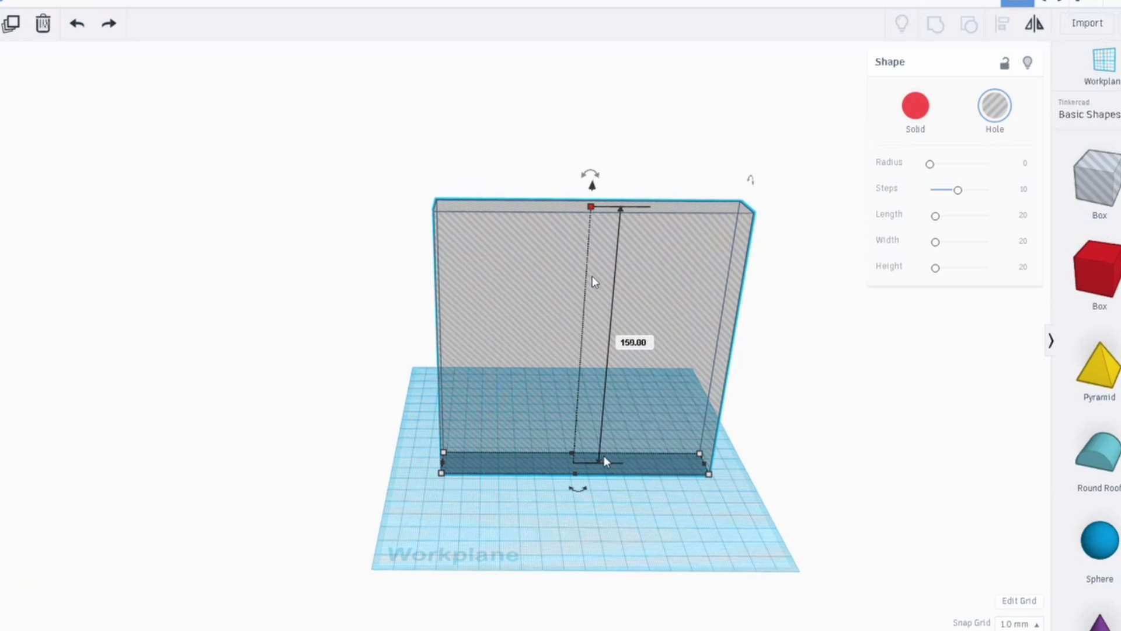
{"action": "left_click_drag", "start_coordinate": [572, 453], "coordinate": [522, 314]}
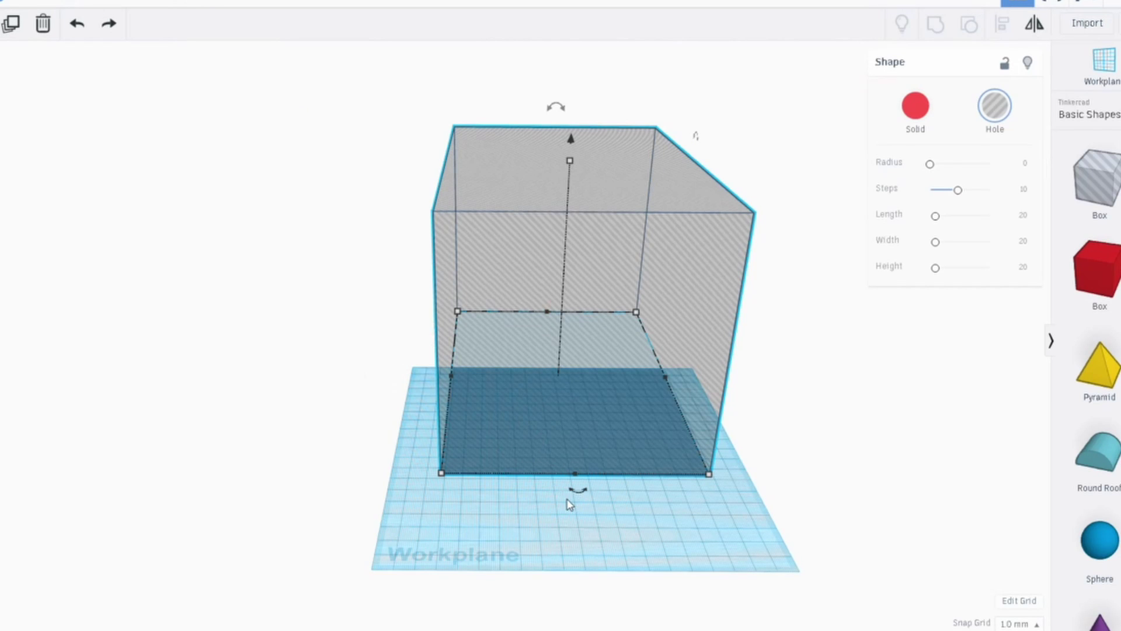
{"action": "left_click_drag", "start_coordinate": [578, 491], "coordinate": [341, 286]}
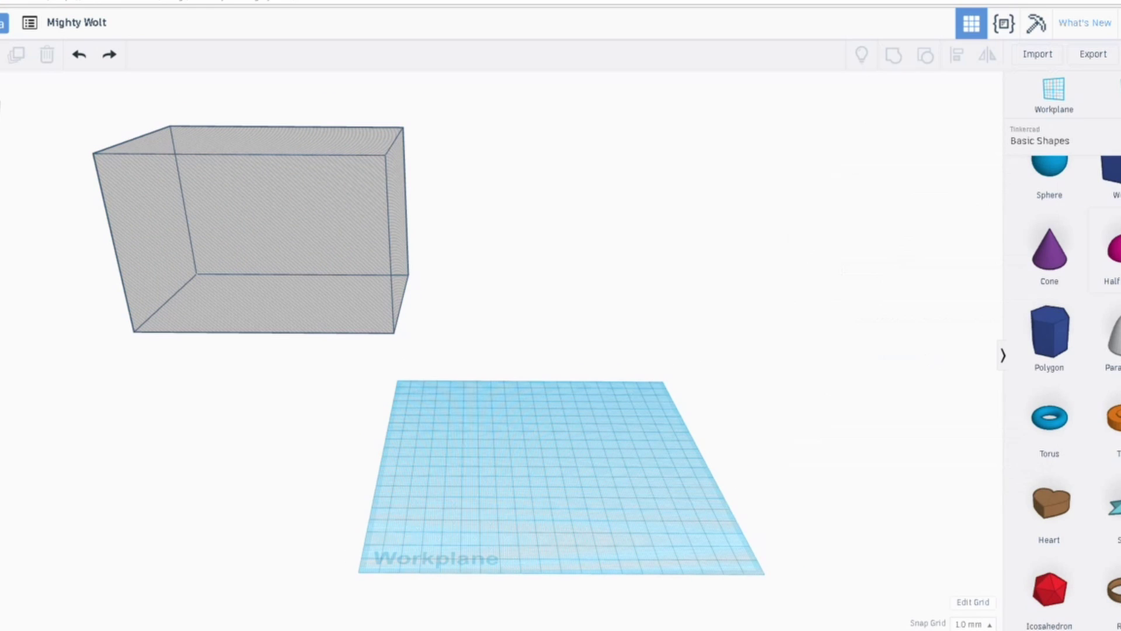
Add a half sphere to the workplane and size it to about 184 x 184 mm and 100 mm high
{"action": "left_click", "coordinate": [1109, 251]}
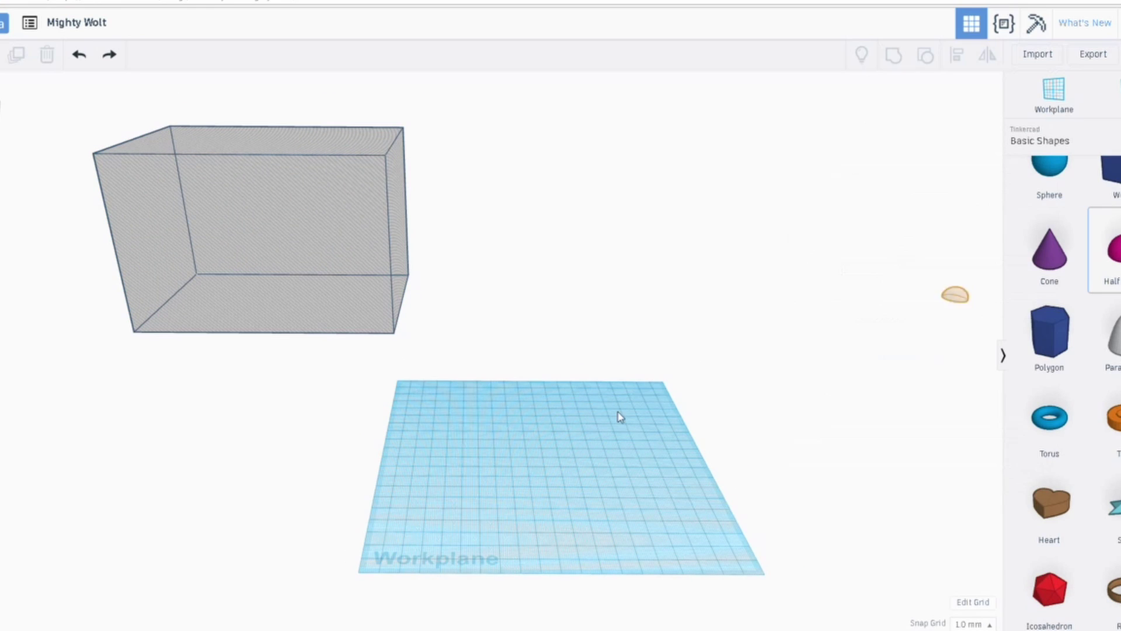
{"action": "left_click", "coordinate": [478, 480]}
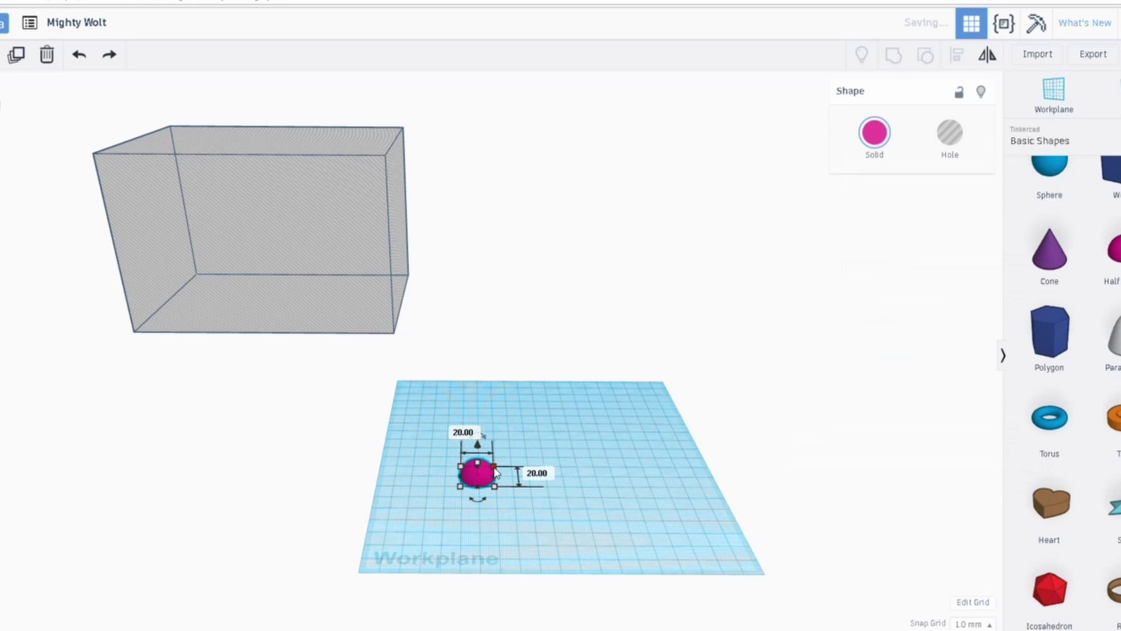
{"action": "left_click_drag", "start_coordinate": [493, 466], "coordinate": [701, 375]}
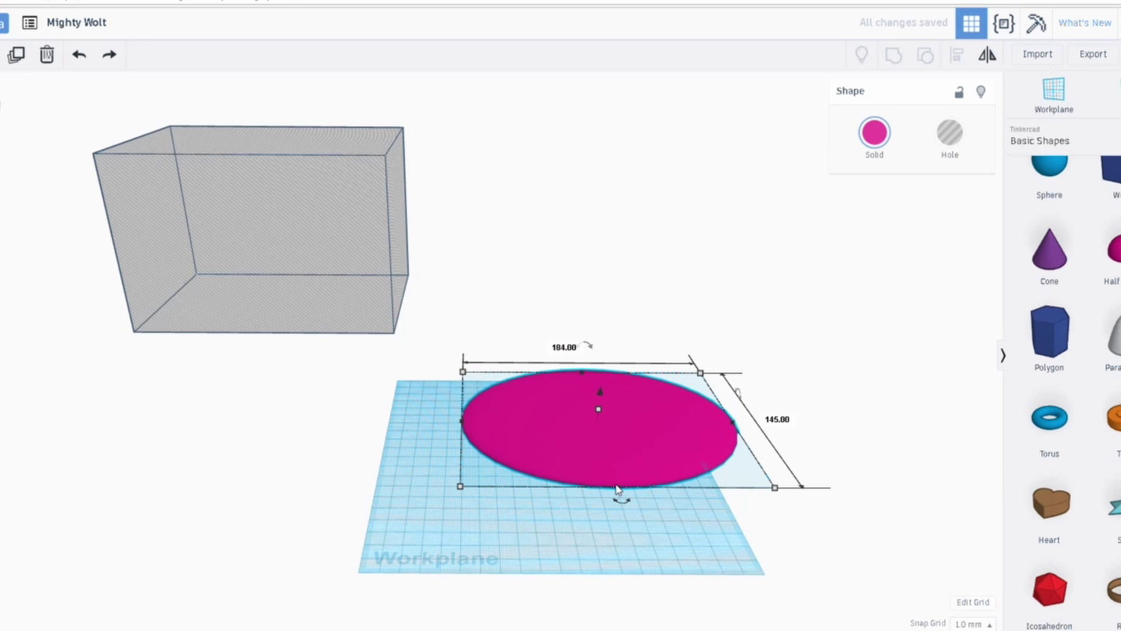
{"action": "left_click_drag", "start_coordinate": [618, 489], "coordinate": [614, 535]}
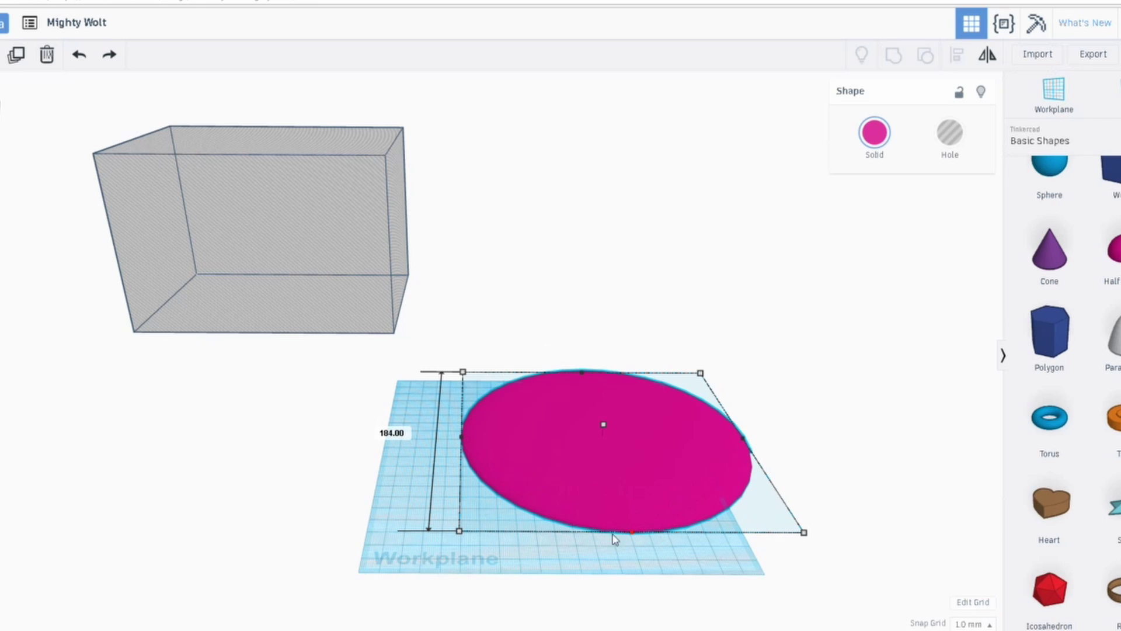
{"action": "left_click_drag", "start_coordinate": [604, 430], "coordinate": [622, 296]}
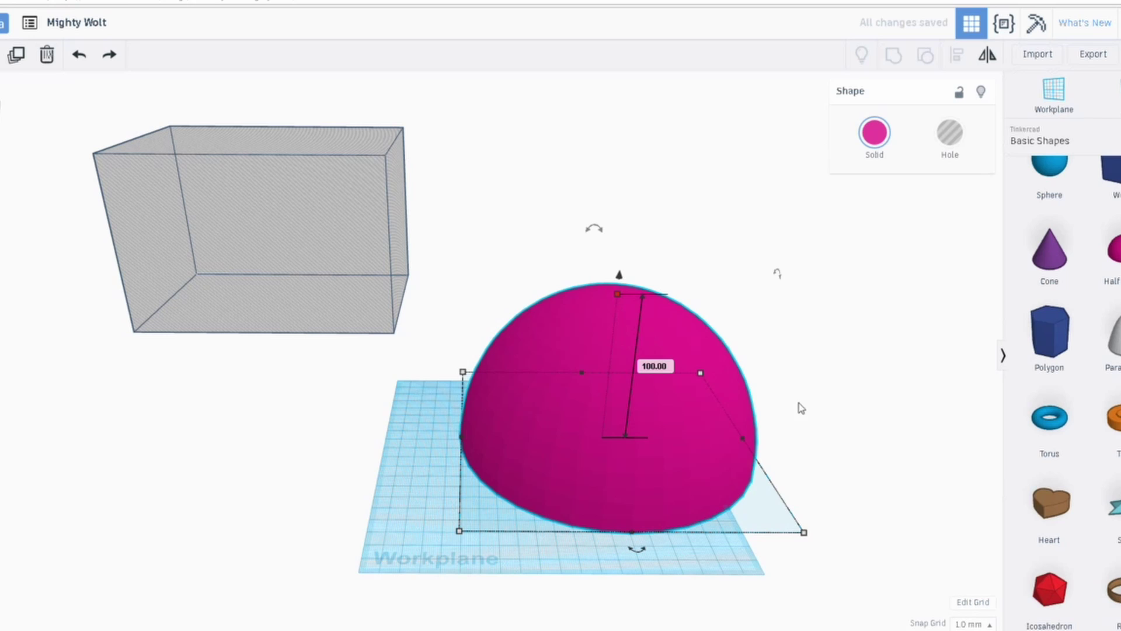
Duplicate the half sphere, shrink the copy to about 154 x 154 mm and 86 mm high, and turn it into a hole
{"action": "left_click", "coordinate": [790, 431]}
{"action": "left_click", "coordinate": [723, 433]}
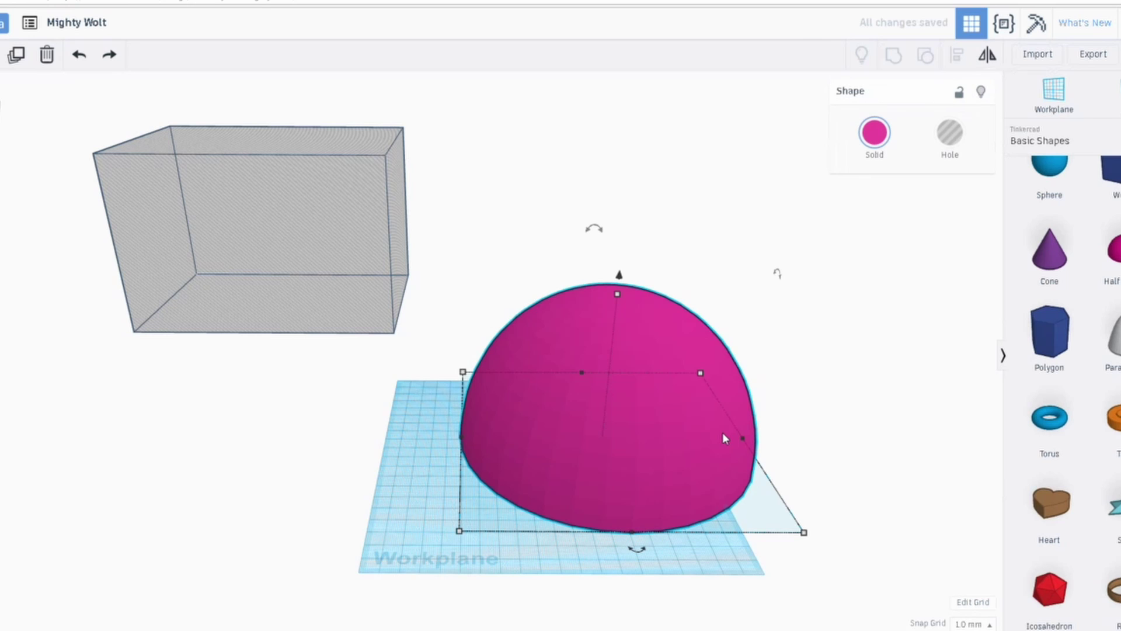
{"action": "key", "text": "ctrl+v"}
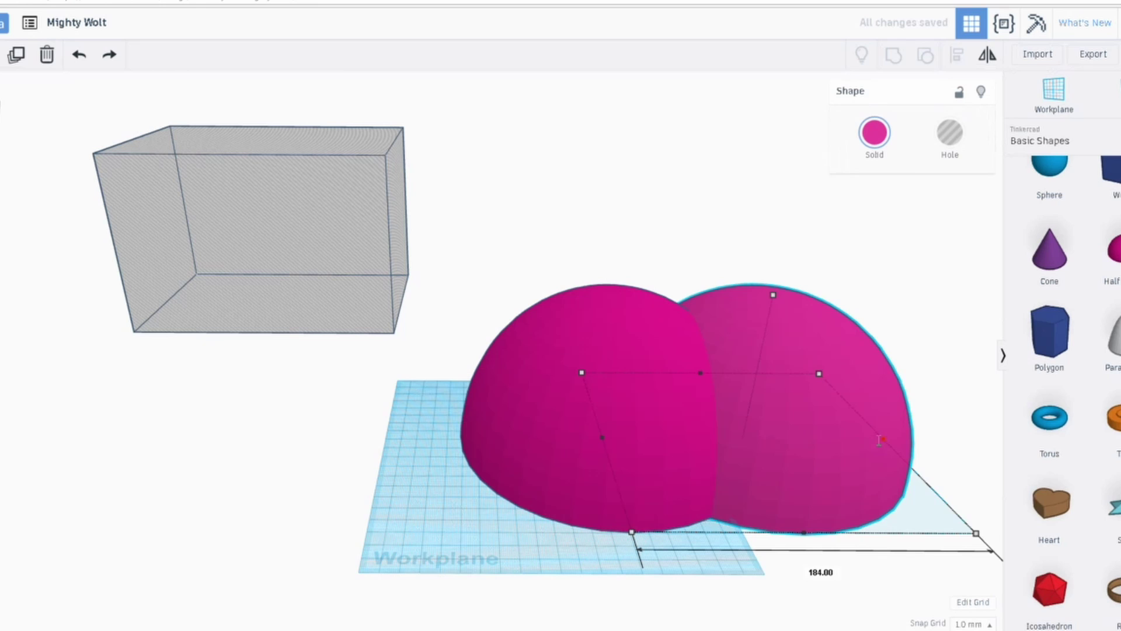
{"action": "left_click_drag", "start_coordinate": [883, 437], "coordinate": [843, 443]}
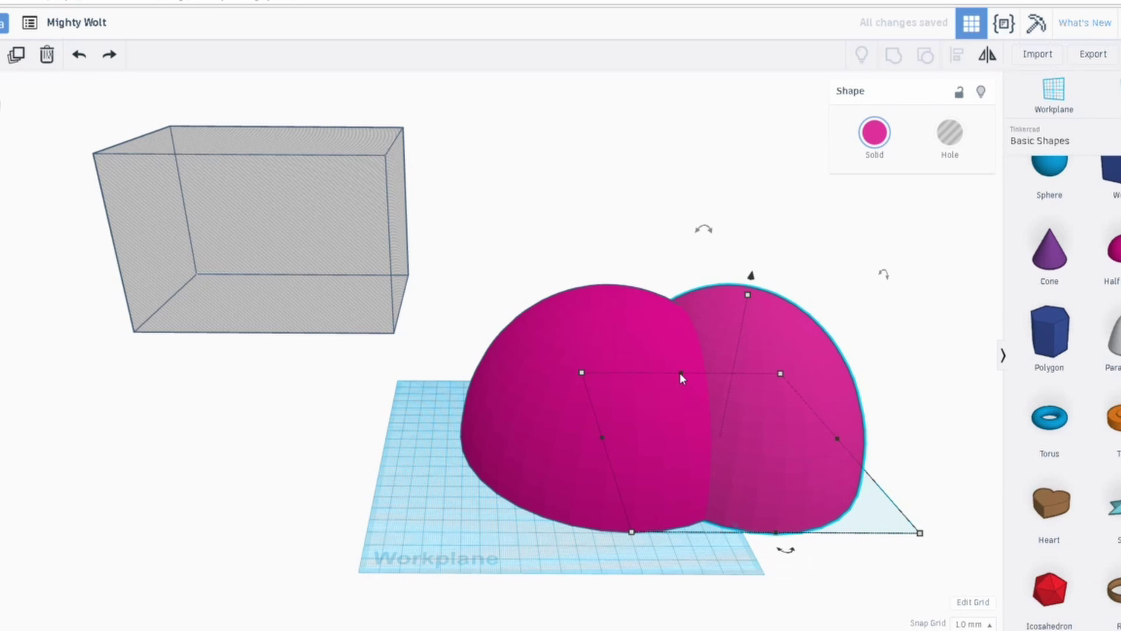
{"action": "left_click_drag", "start_coordinate": [682, 374], "coordinate": [700, 408]}
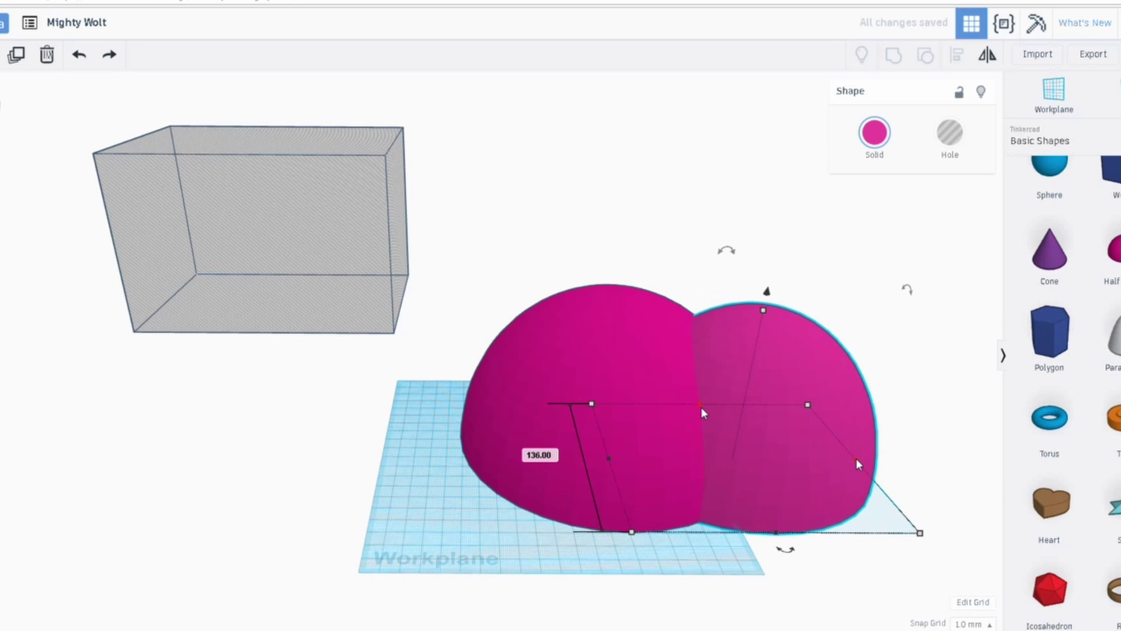
{"action": "mouse_move", "coordinate": [920, 532]}
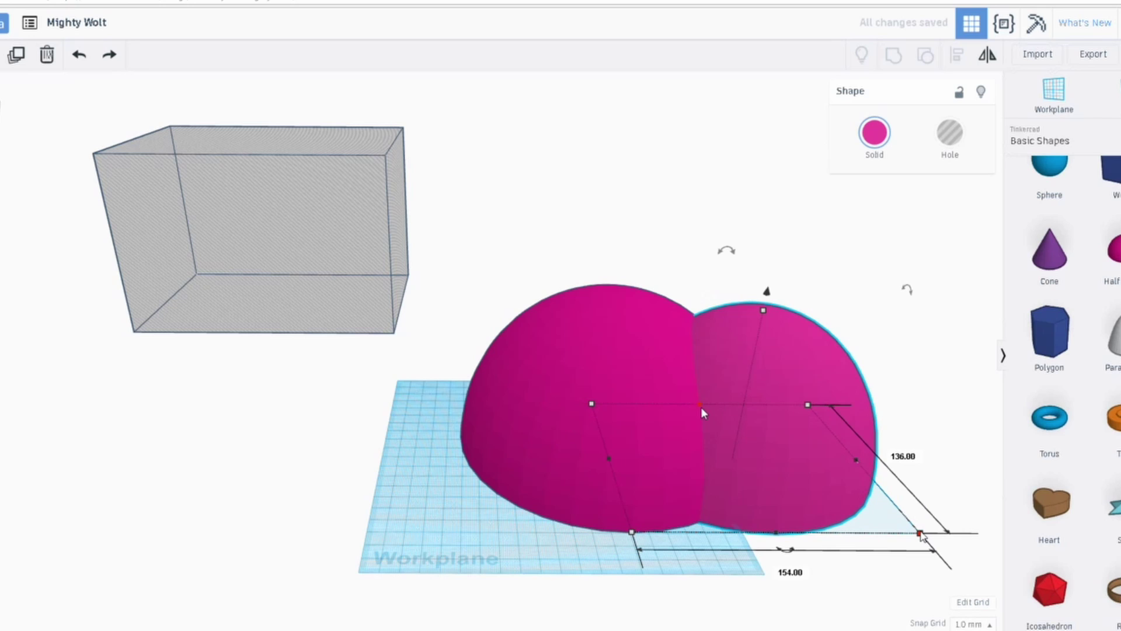
{"action": "mouse_move", "coordinate": [699, 404]}
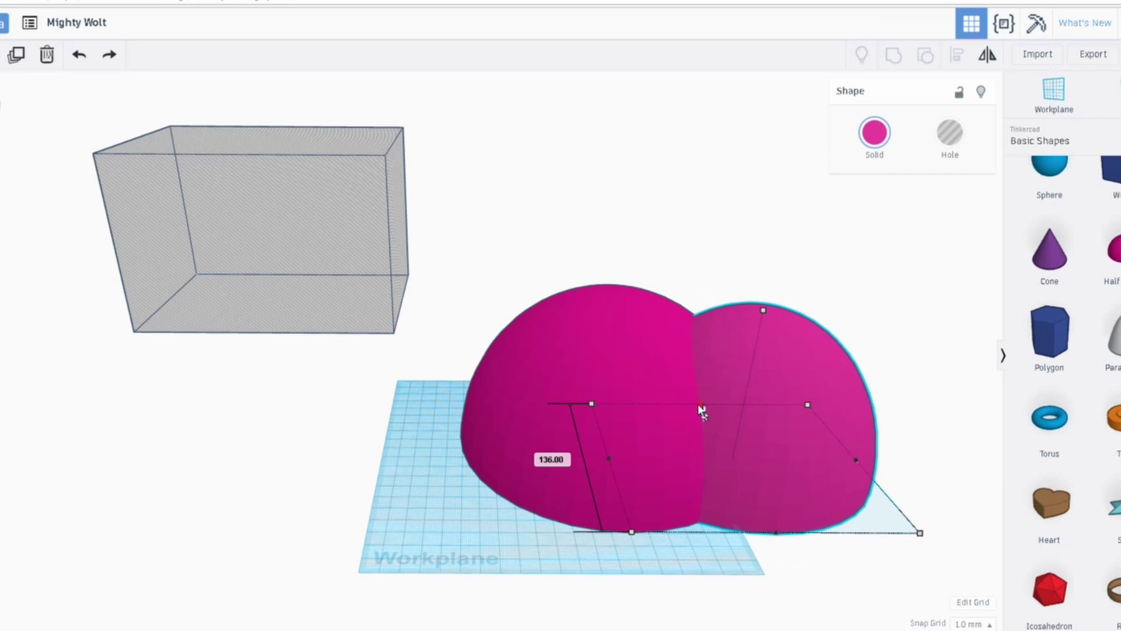
{"action": "left_click_drag", "start_coordinate": [702, 410], "coordinate": [696, 391]}
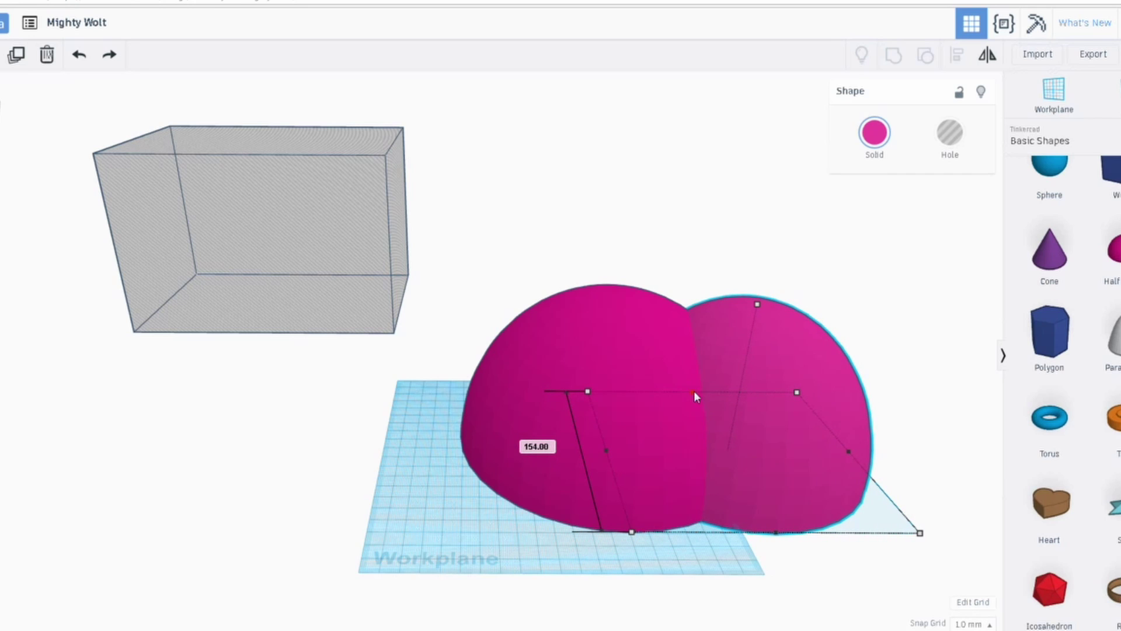
{"action": "left_click_drag", "start_coordinate": [757, 308], "coordinate": [753, 326]}
{"action": "left_click", "coordinate": [950, 133]}
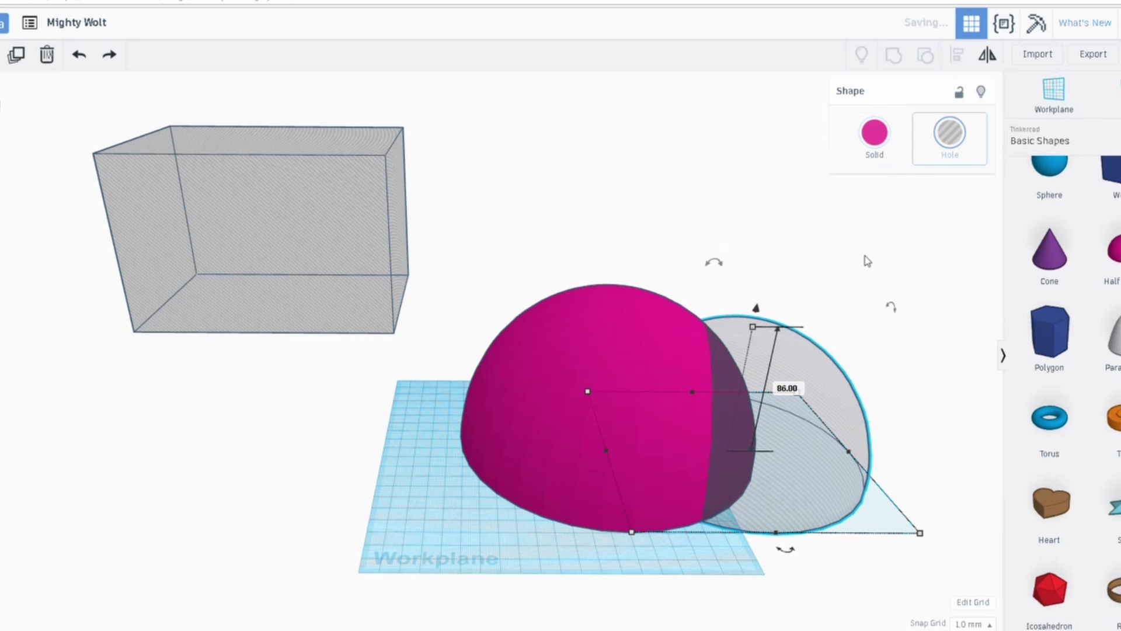
Center the smaller hole dome inside the solid dome along both horizontal axes and group the two shapes
{"action": "left_click", "coordinate": [555, 369], "text": "shift"}
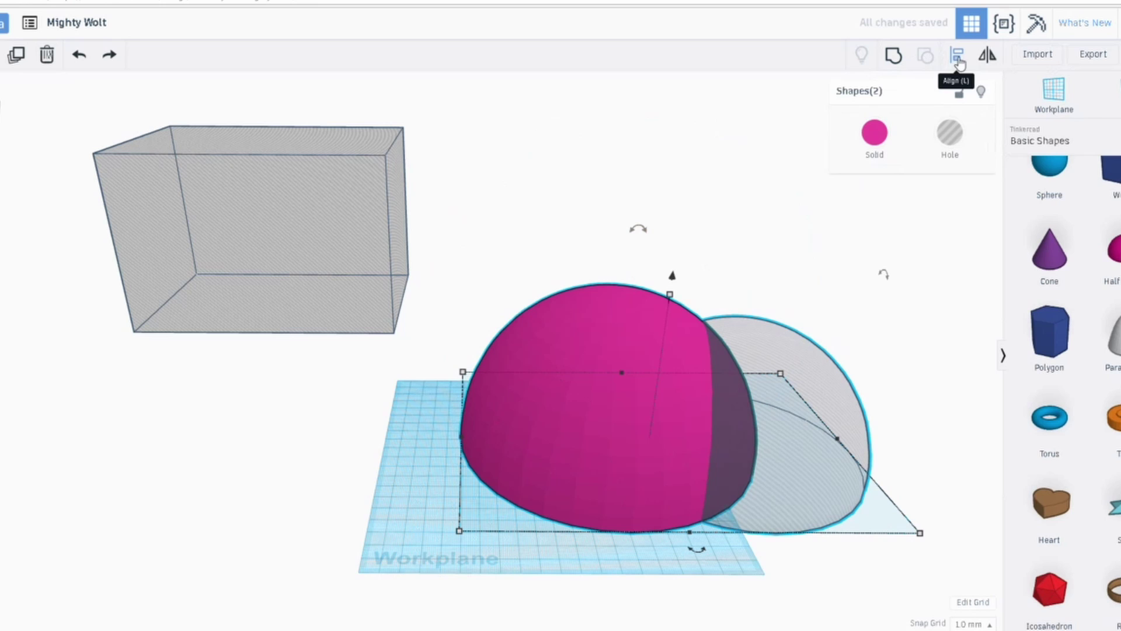
{"action": "left_click", "coordinate": [956, 55]}
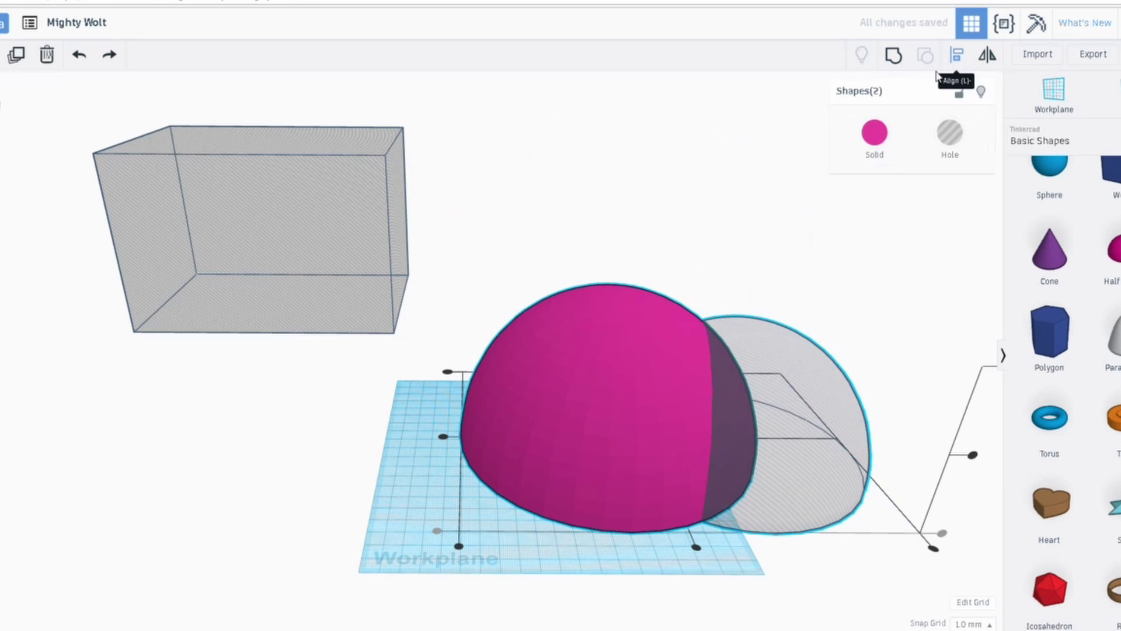
{"action": "left_click", "coordinate": [696, 547]}
{"action": "left_click", "coordinate": [489, 438]}
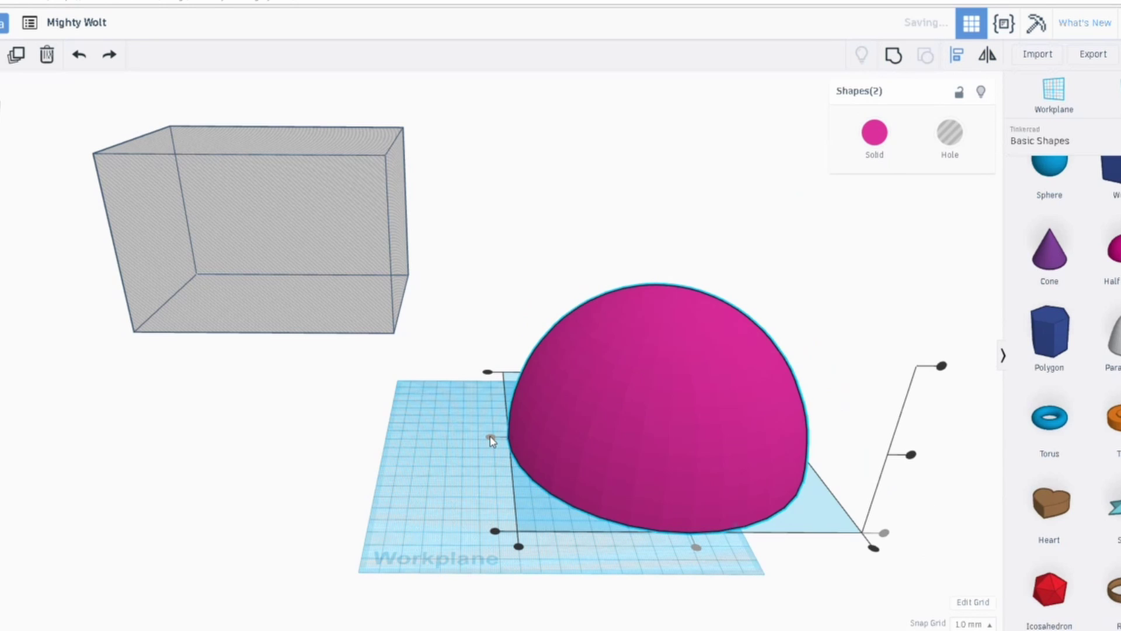
{"action": "mouse_move", "coordinate": [453, 507]}
{"action": "right_mouse_down"}
{"action": "mouse_move", "coordinate": [456, 398]}
{"action": "mouse_move", "coordinate": [458, 517]}
{"action": "right_mouse_up"}
{"action": "left_click_drag", "start_coordinate": [476, 228], "coordinate": [828, 553]}
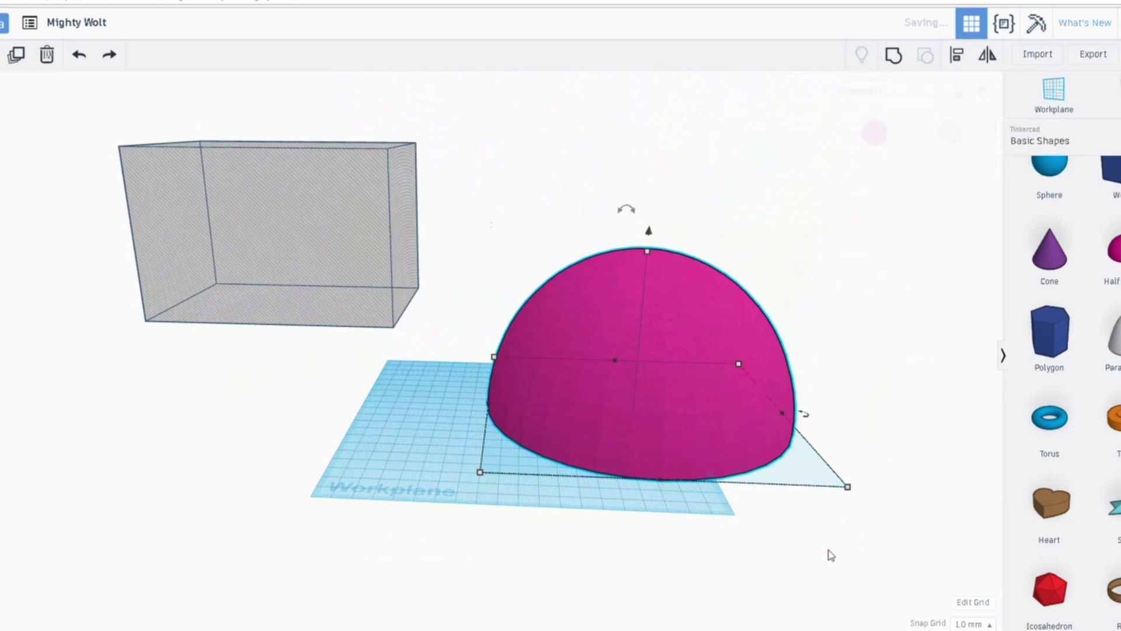
{"action": "left_click", "coordinate": [893, 57]}
Inspect the hollow dome from other angles and move it back over the workplane
{"action": "left_click", "coordinate": [524, 203]}
{"action": "right_click_drag", "start_coordinate": [524, 204], "coordinate": [620, 450]}
{"action": "left_click_drag", "start_coordinate": [635, 516], "coordinate": [202, 206]}
{"action": "right_click_drag", "start_coordinate": [361, 232], "coordinate": [675, 152]}
{"action": "left_click_drag", "start_coordinate": [535, 375], "coordinate": [559, 264]}
{"action": "right_click_drag", "start_coordinate": [617, 347], "coordinate": [280, 376]}
Place a hole box at the lower edge of the hollow dome
{"action": "scroll", "coordinate": [989, 210], "scroll_direction": "down", "scroll_amount": 2}
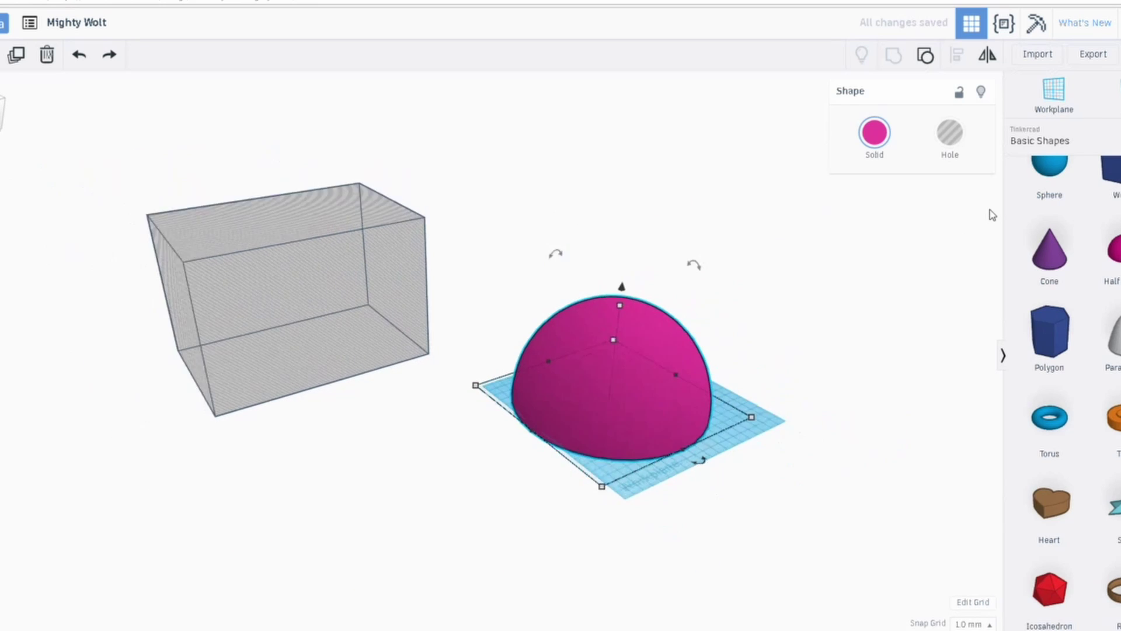
{"action": "scroll", "coordinate": [989, 211], "scroll_direction": "up", "scroll_amount": 1}
{"action": "scroll", "coordinate": [1001, 229], "scroll_direction": "down", "scroll_amount": 2}
{"action": "scroll", "coordinate": [1081, 180], "scroll_direction": "up", "scroll_amount": 5}
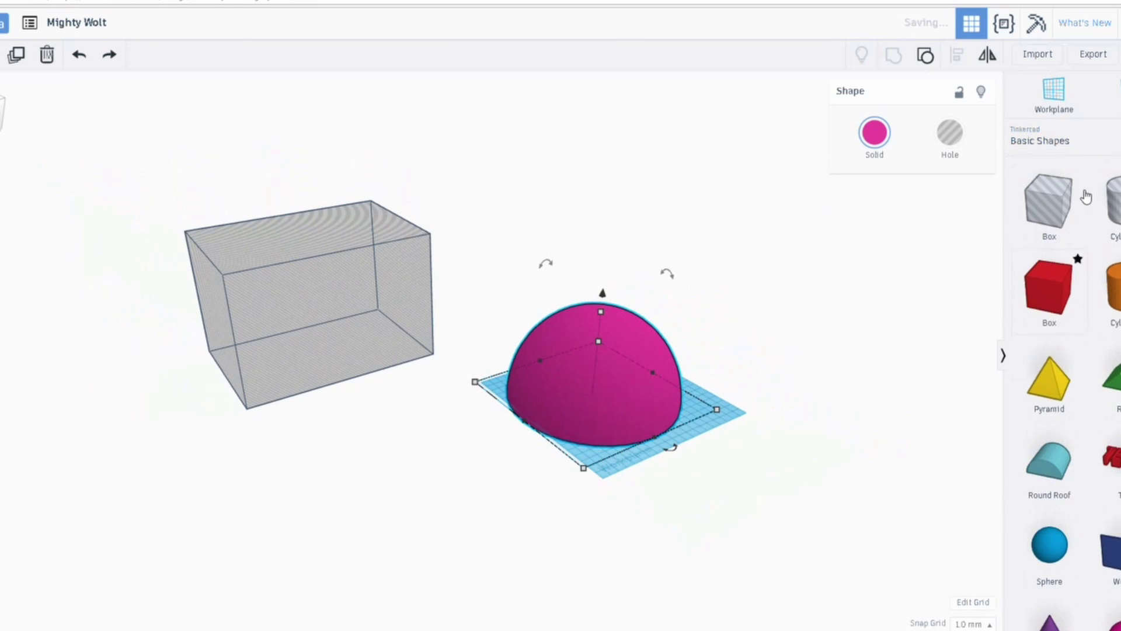
{"action": "scroll", "coordinate": [584, 458], "scroll_direction": "up", "scroll_amount": 3}
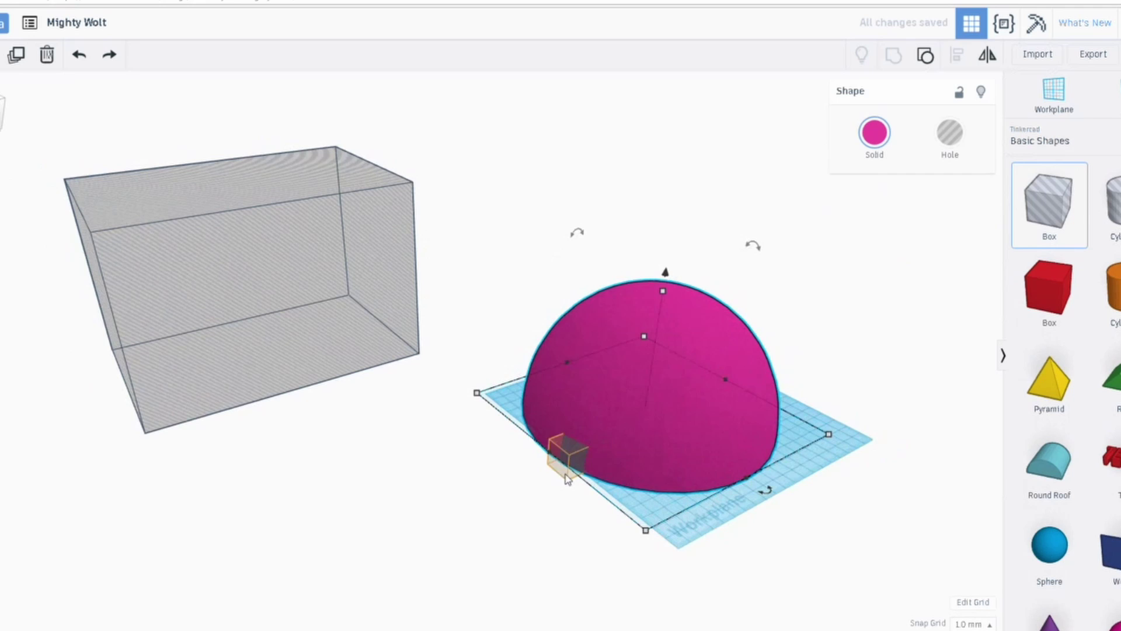
{"action": "right_click_drag", "start_coordinate": [547, 488], "coordinate": [745, 455]}
{"action": "scroll", "coordinate": [738, 442], "scroll_direction": "up", "scroll_amount": 3}
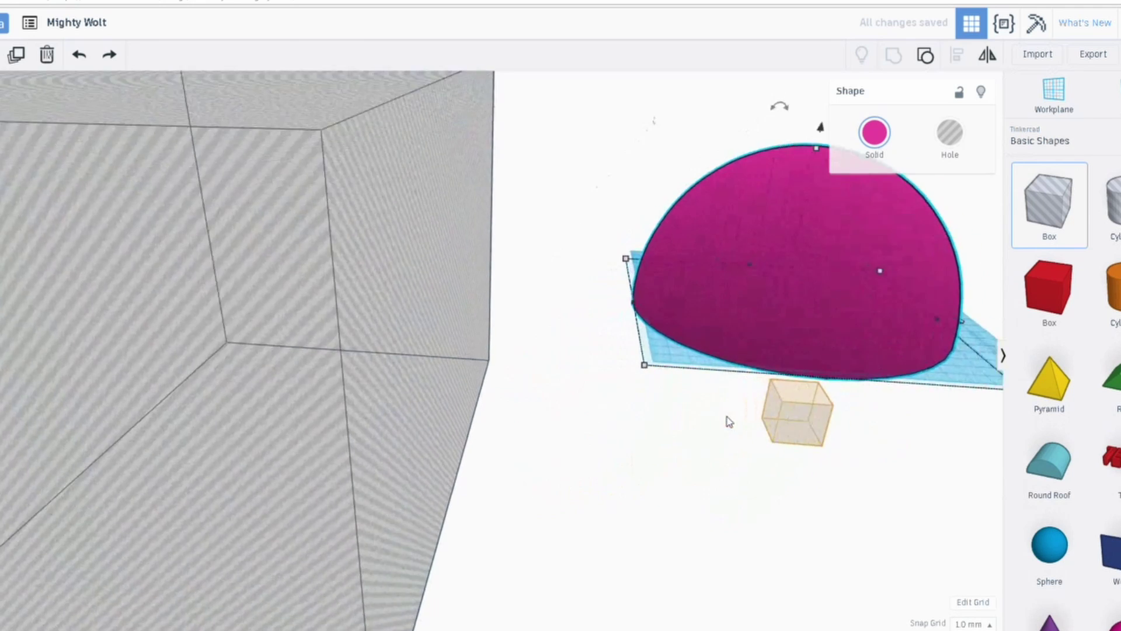
{"action": "middle_click_drag", "start_coordinate": [728, 420], "coordinate": [313, 475]}
{"action": "scroll", "coordinate": [682, 455], "scroll_direction": "up", "scroll_amount": 1}
{"action": "left_click_drag", "start_coordinate": [682, 455], "coordinate": [776, 484]}
{"action": "left_click", "coordinate": [775, 479]}
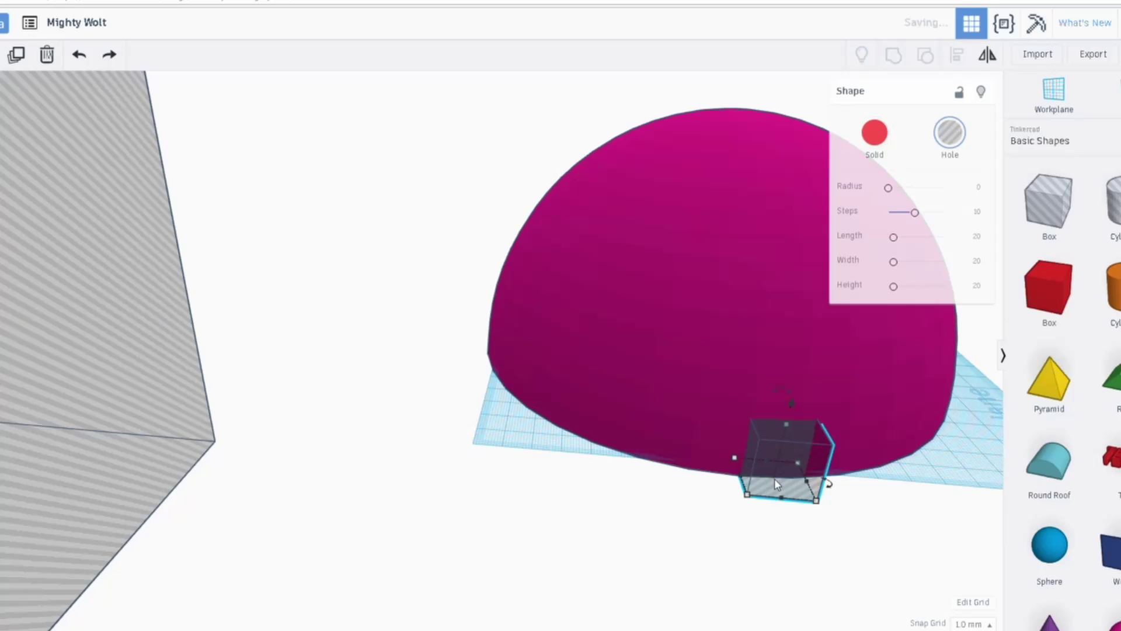
Stretch the hole box in length, height and width so that it covers one side of the dome
{"action": "right_click_drag", "start_coordinate": [775, 480], "coordinate": [372, 527]}
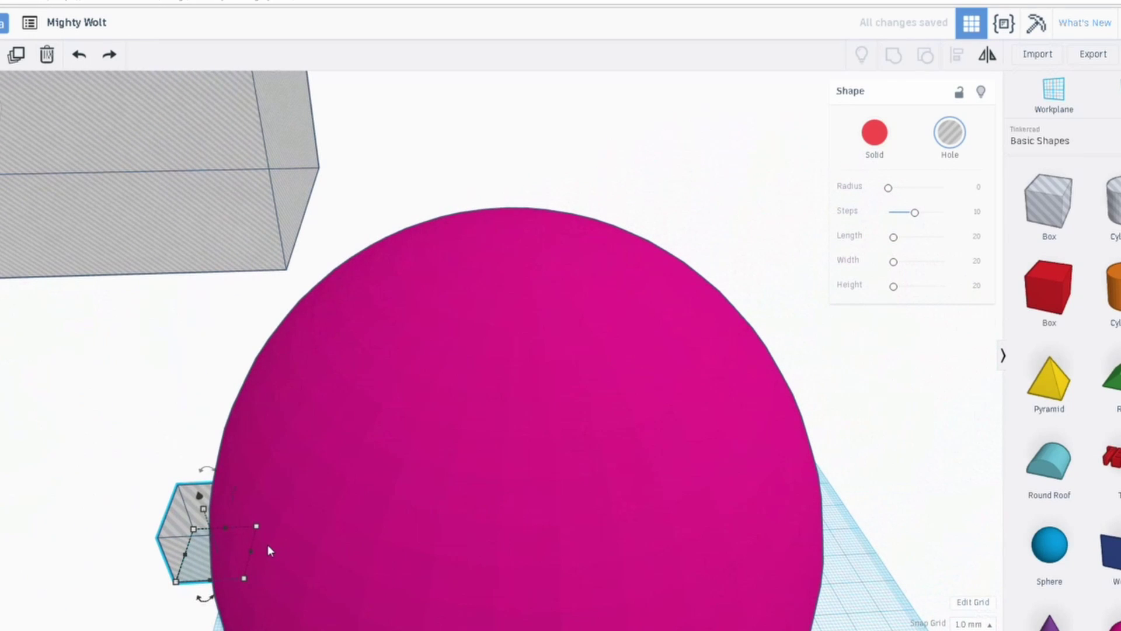
{"action": "left_click_drag", "start_coordinate": [251, 549], "coordinate": [837, 521]}
{"action": "left_click_drag", "start_coordinate": [522, 493], "coordinate": [542, 199]}
{"action": "mouse_move", "coordinate": [485, 397]}
{"action": "right_mouse_down"}
{"action": "mouse_move", "coordinate": [703, 426]}
{"action": "mouse_move", "coordinate": [490, 385]}
{"action": "right_mouse_up"}
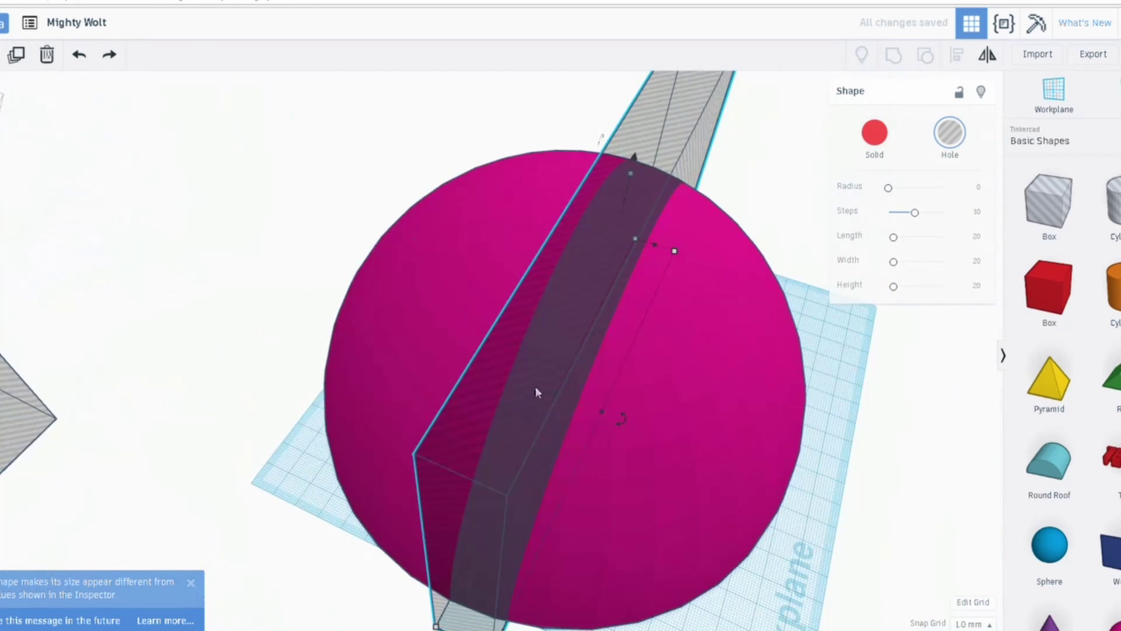
{"action": "left_click_drag", "start_coordinate": [602, 412], "coordinate": [807, 493]}
{"action": "right_click_drag", "start_coordinate": [805, 494], "coordinate": [755, 437]}
{"action": "left_click", "coordinate": [248, 455]}
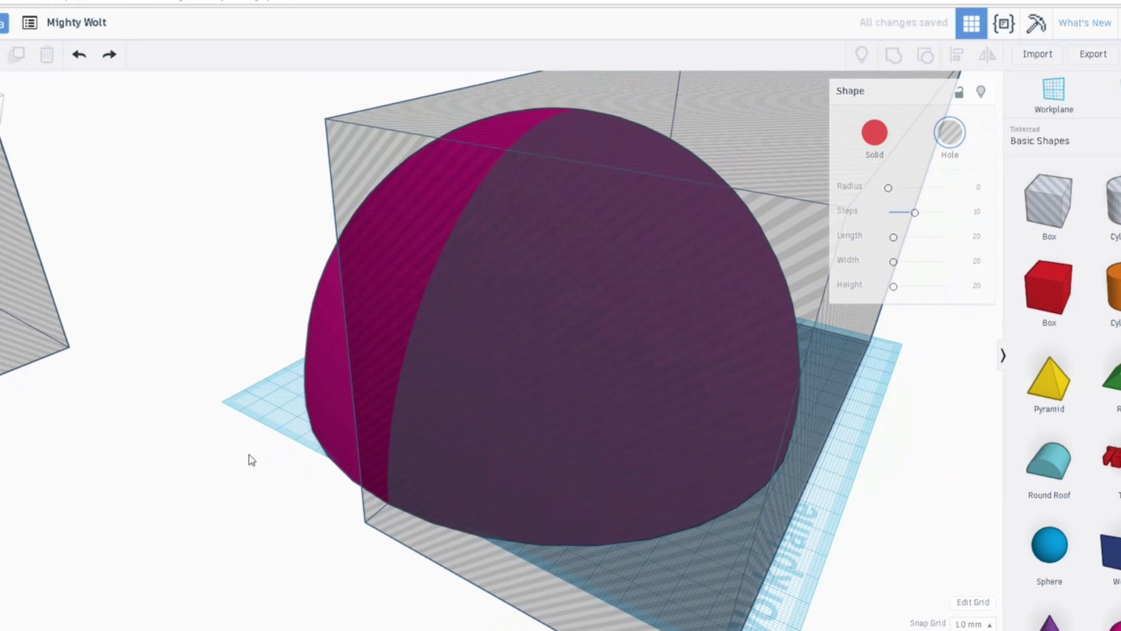
Duplicate the hollow dome, move the copy back over the original, and color the copy light blue
{"action": "right_click_drag", "start_coordinate": [248, 454], "coordinate": [429, 447]}
{"action": "left_click", "coordinate": [439, 288]}
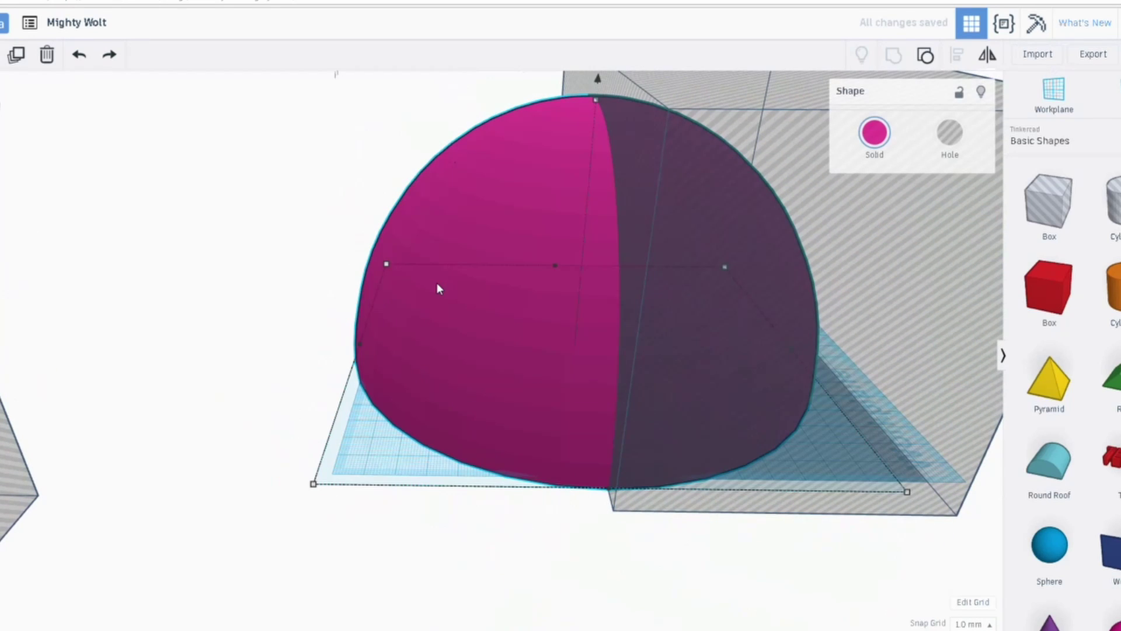
{"action": "key", "text": "ctrl+c"}
{"action": "key", "text": "ctrl+v"}
{"action": "scroll", "coordinate": [478, 296], "scroll_direction": "down", "scroll_amount": 4}
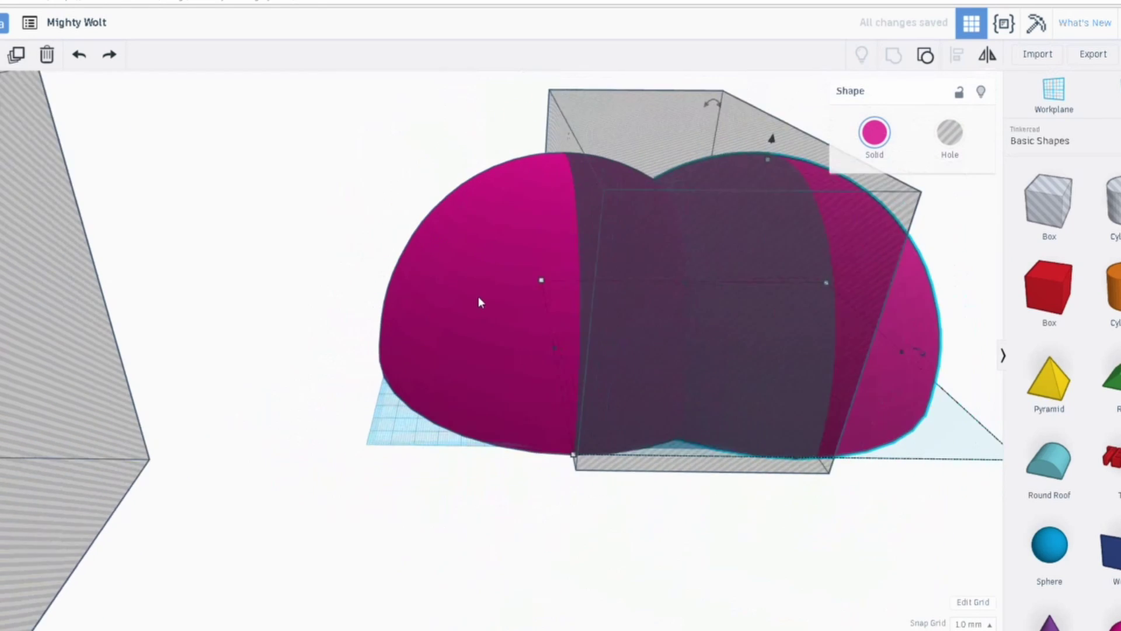
{"action": "left_click_drag", "start_coordinate": [804, 382], "coordinate": [627, 375]}
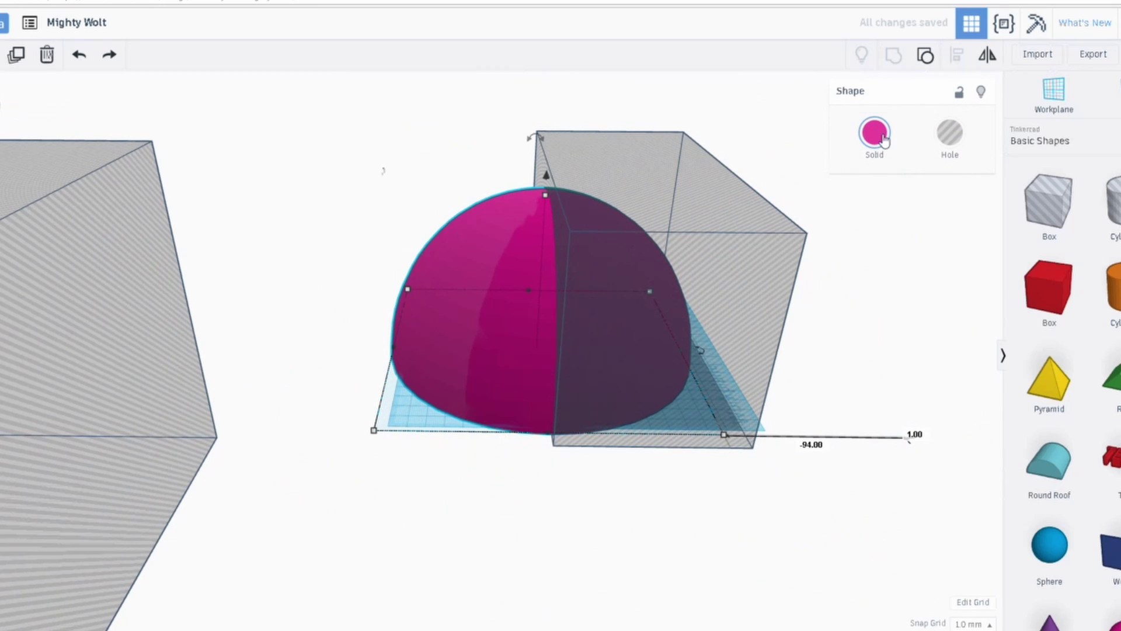
{"action": "left_click", "coordinate": [872, 135]}
{"action": "left_click", "coordinate": [888, 207]}
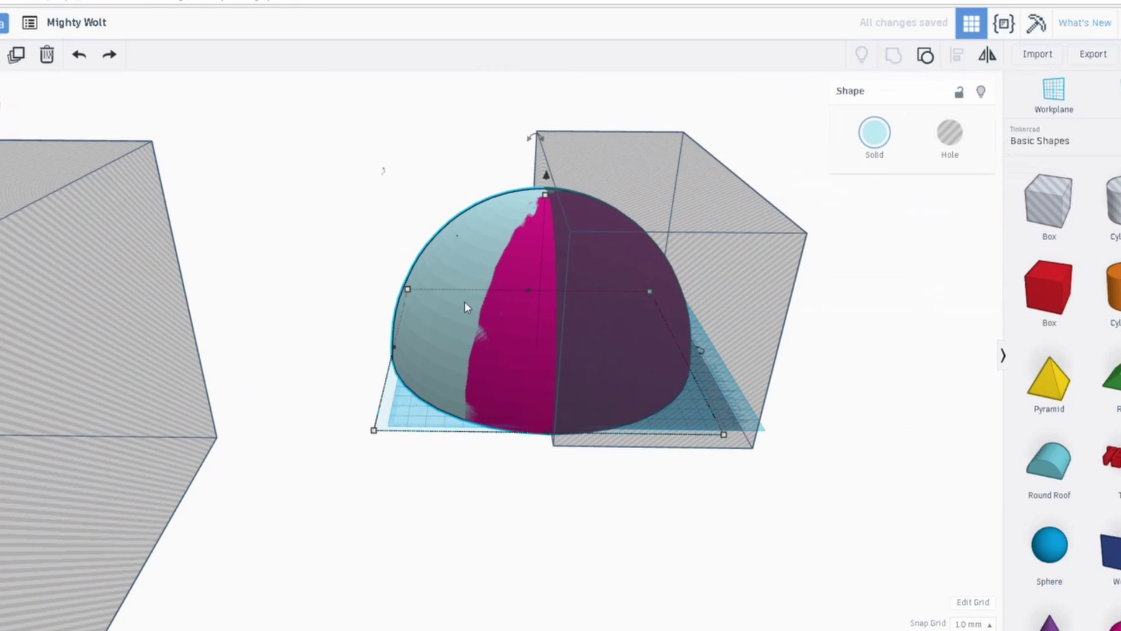
Align the light blue dome copy with the original magenta dome so that the two coincide
{"action": "left_click_drag", "start_coordinate": [461, 304], "coordinate": [466, 306]}
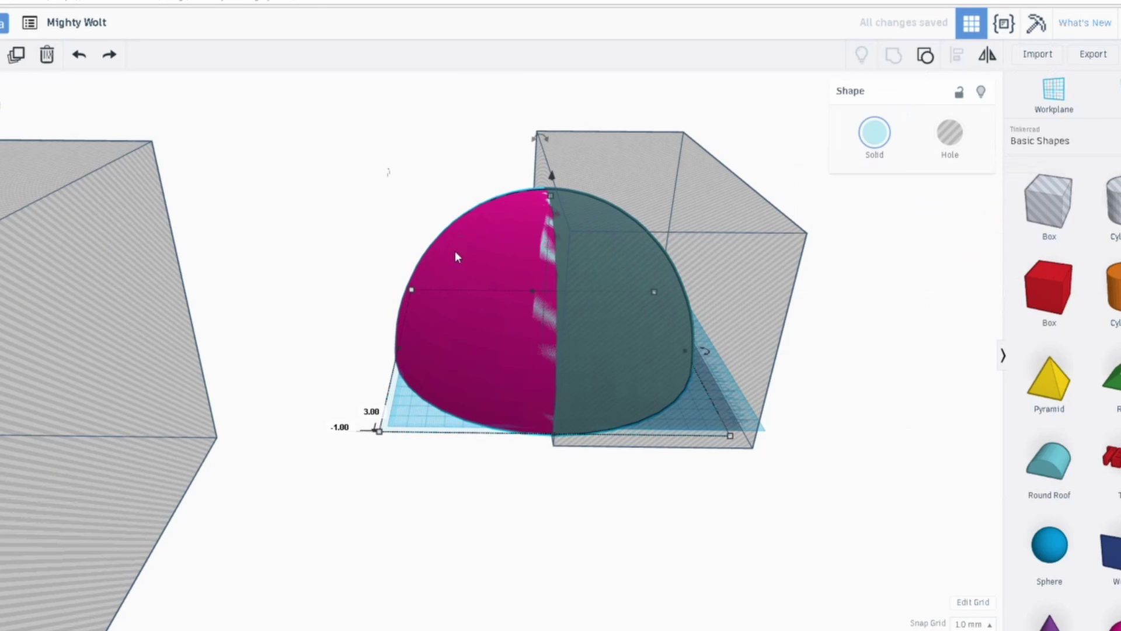
{"action": "left_click", "coordinate": [443, 258], "text": "shift"}
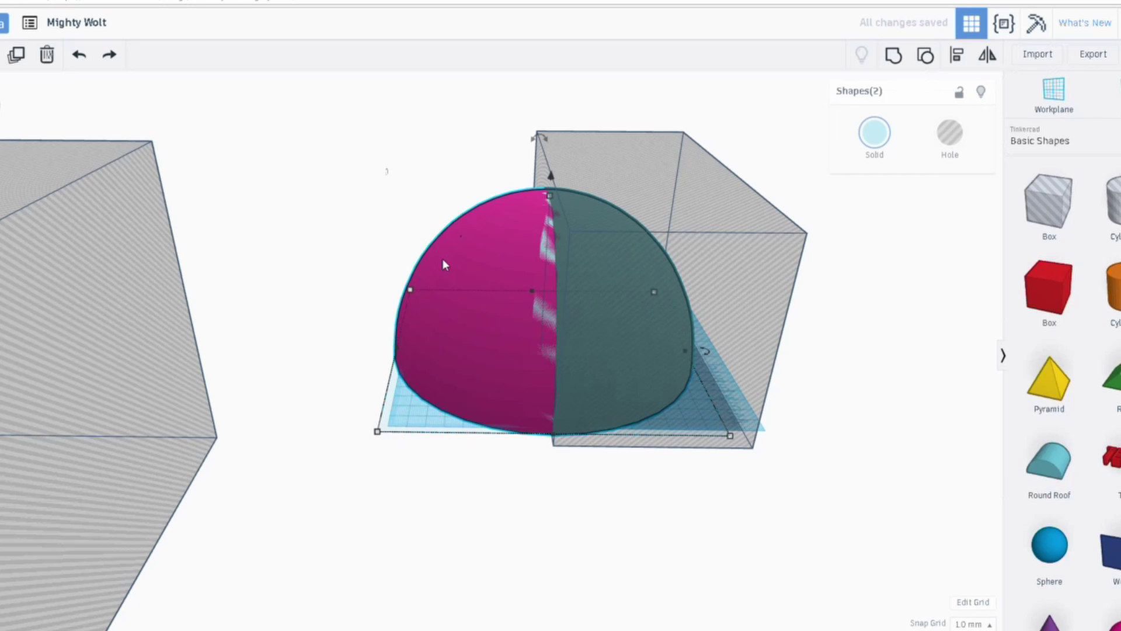
{"action": "right_click_drag", "start_coordinate": [440, 293], "coordinate": [441, 108]}
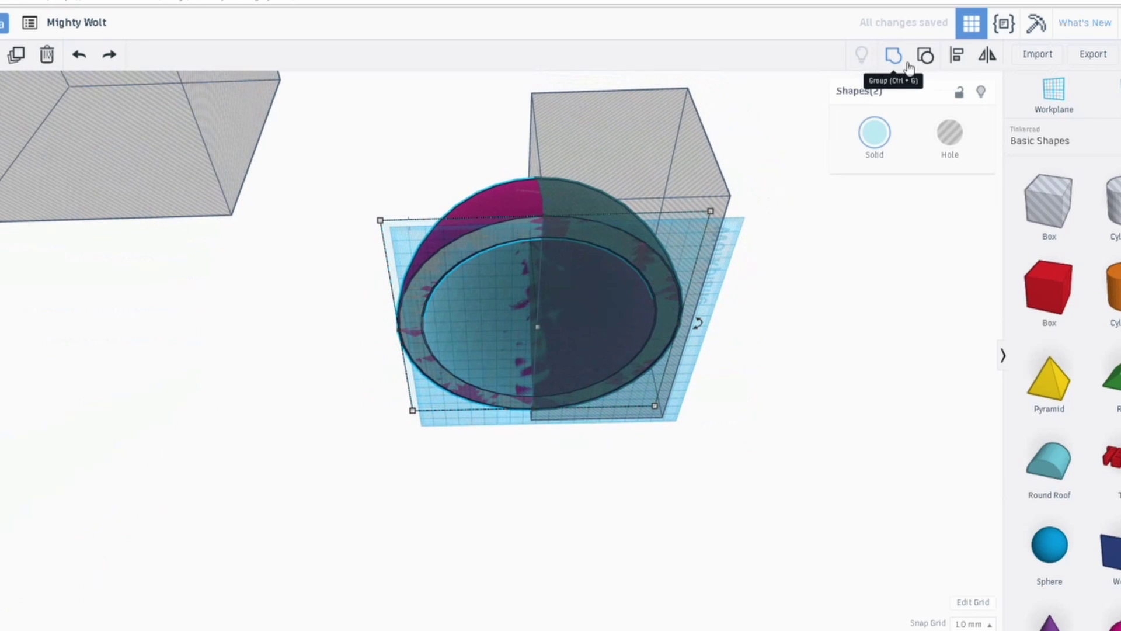
{"action": "left_click", "coordinate": [954, 60]}
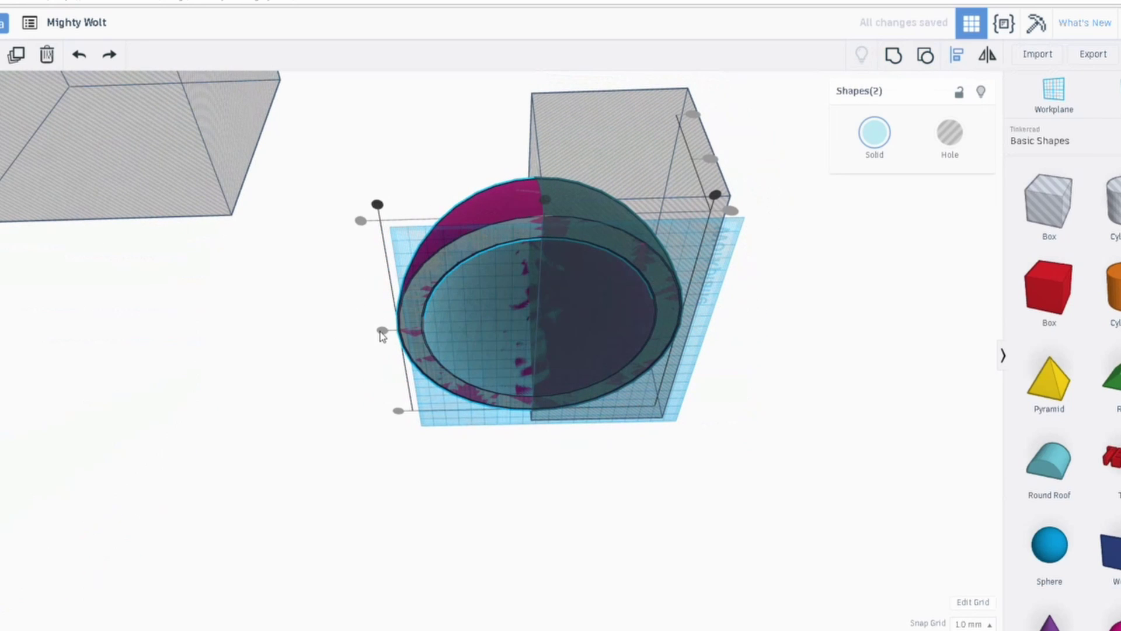
{"action": "left_click", "coordinate": [544, 198]}
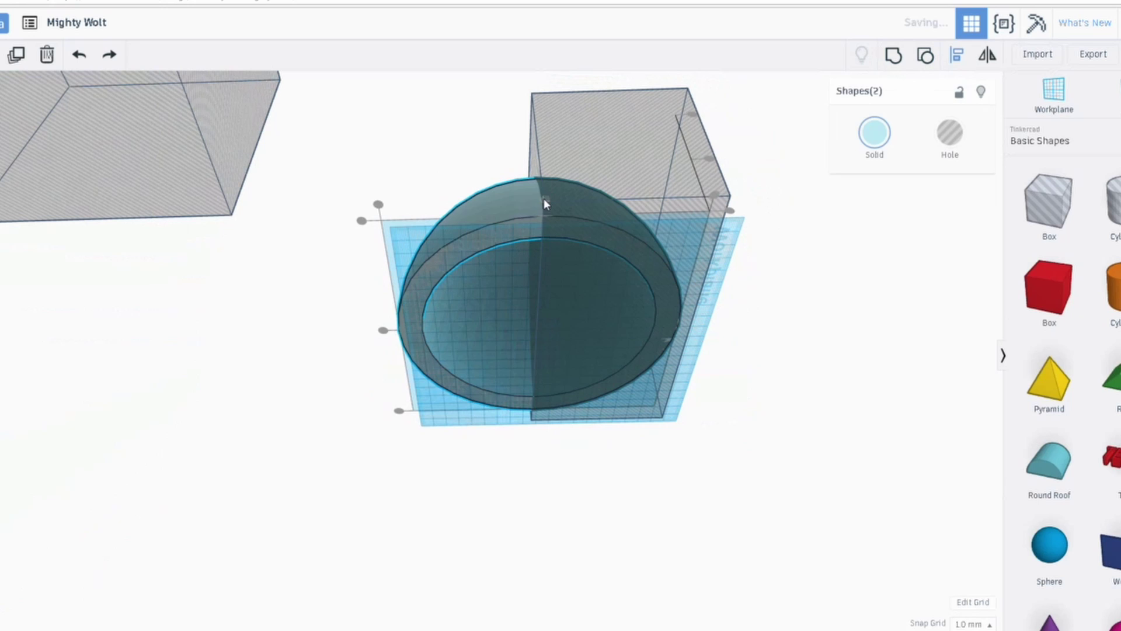
{"action": "left_click", "coordinate": [420, 98]}
{"action": "right_click_drag", "start_coordinate": [420, 98], "coordinate": [437, 268]}
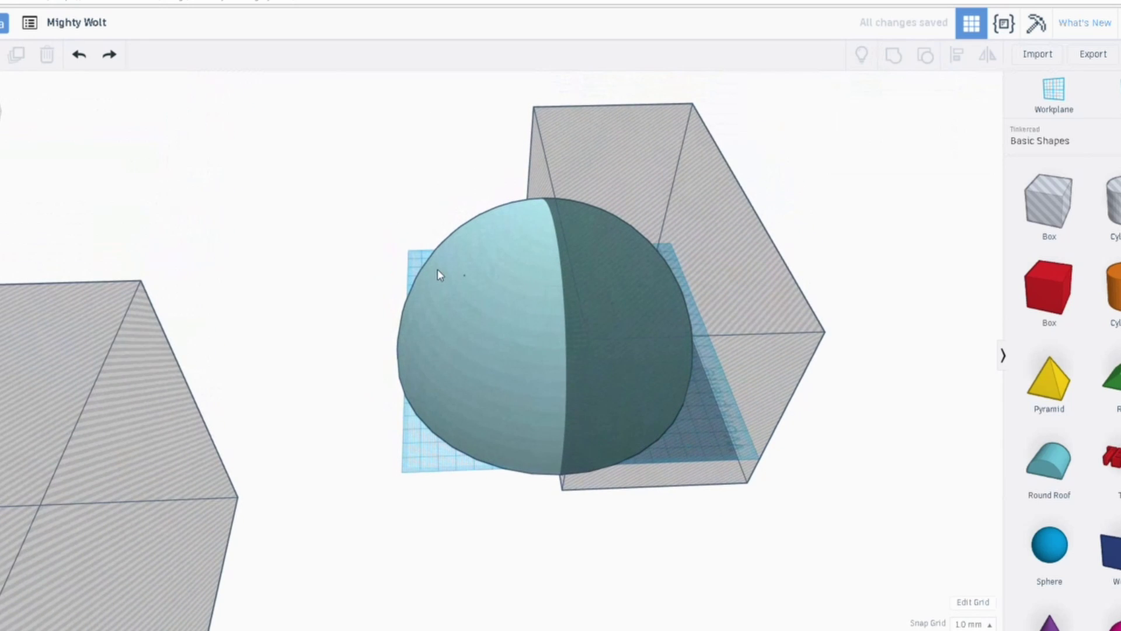
Duplicate the hole box over half of the dome and move the copy across to cover the other half
{"action": "left_click", "coordinate": [735, 399]}
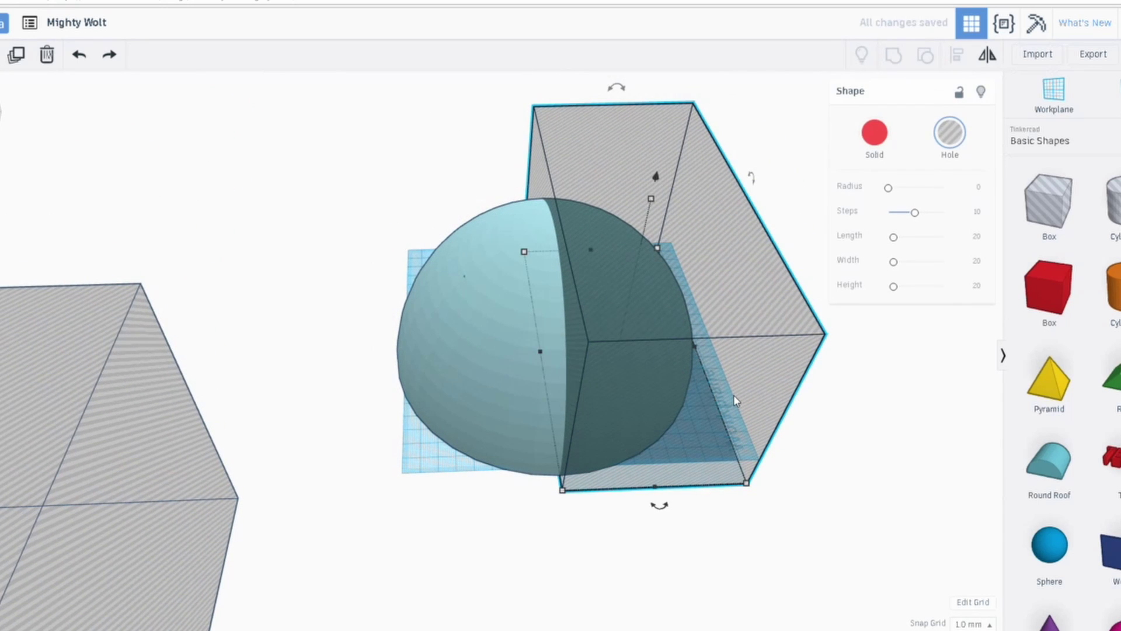
{"action": "left_click_drag", "start_coordinate": [734, 399], "coordinate": [520, 428]}
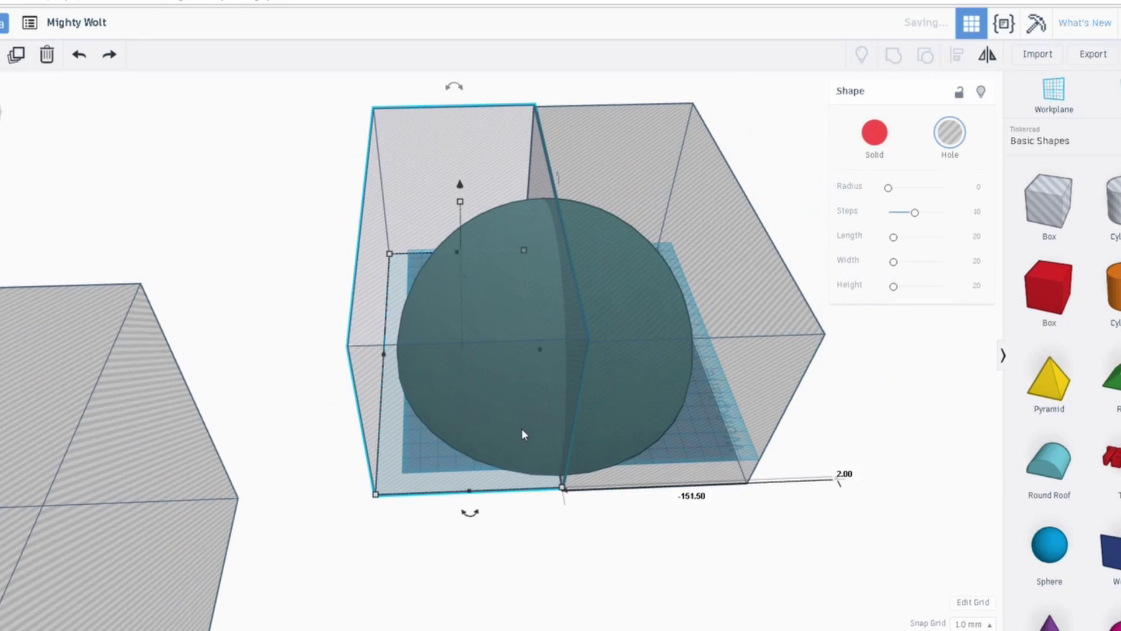
{"action": "right_click_drag", "start_coordinate": [521, 429], "coordinate": [495, 414]}
{"action": "scroll", "coordinate": [496, 387], "scroll_direction": "up", "scroll_amount": 2}
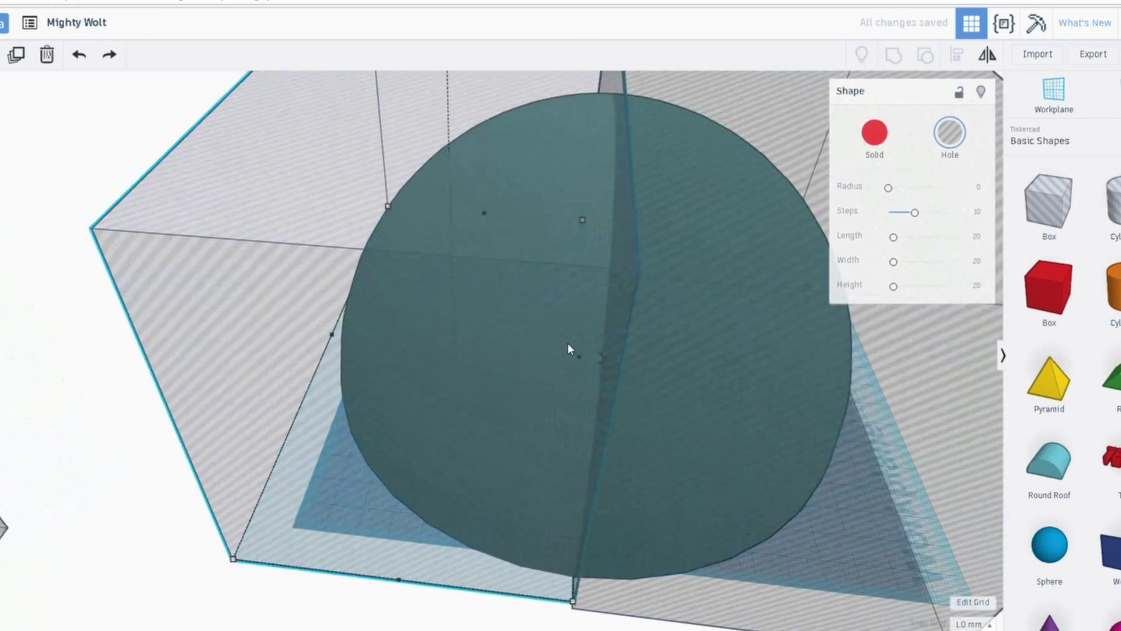
{"action": "scroll", "coordinate": [569, 345], "scroll_direction": "up", "scroll_amount": 3}
{"action": "scroll", "coordinate": [571, 360], "scroll_direction": "down", "scroll_amount": 3}
Make the copied box solid, adjust its inner face to a width of 101 mm, and turn the box back into a hole
{"action": "left_click", "coordinate": [865, 141]}
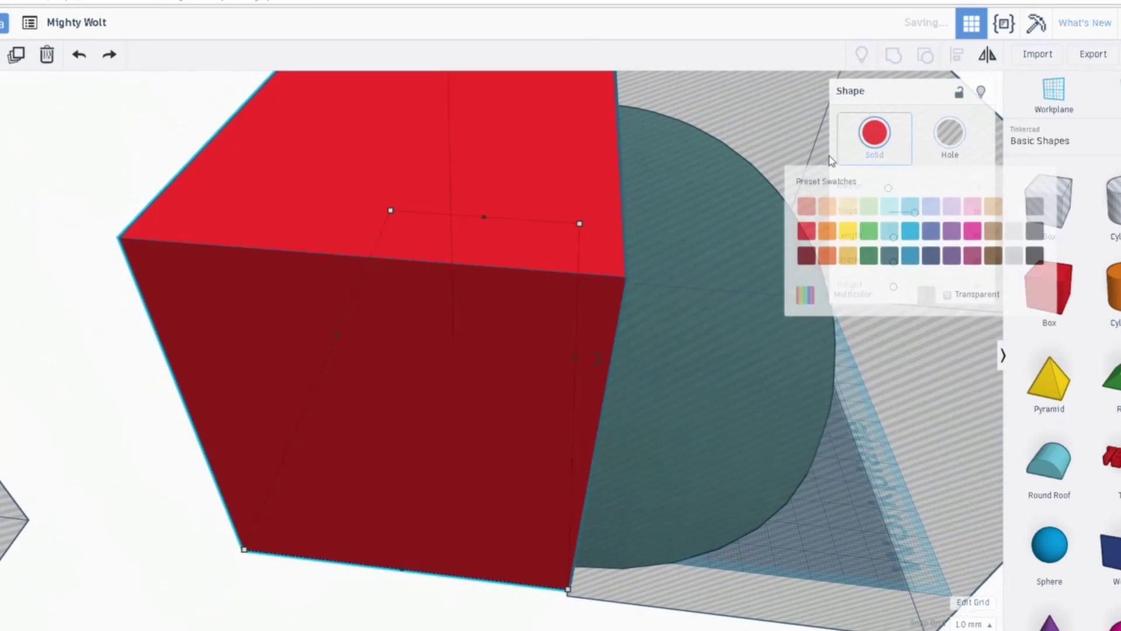
{"action": "right_click_drag", "start_coordinate": [355, 385], "coordinate": [302, 373]}
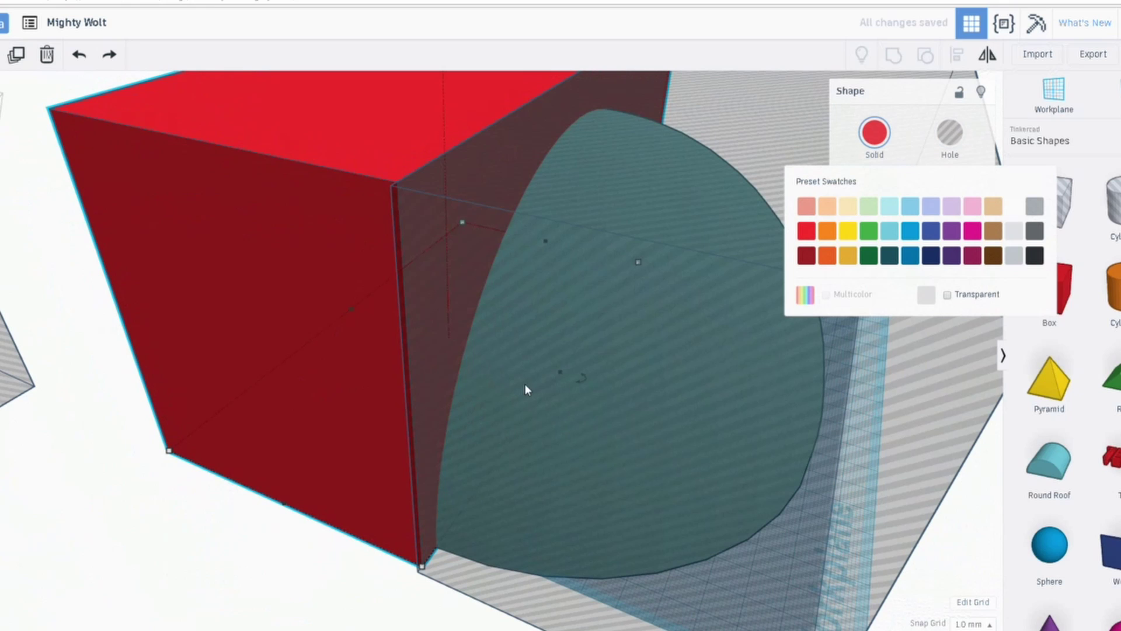
{"action": "mouse_move", "coordinate": [560, 373]}
{"action": "left_click_drag", "start_coordinate": [560, 372], "coordinate": [561, 373]}
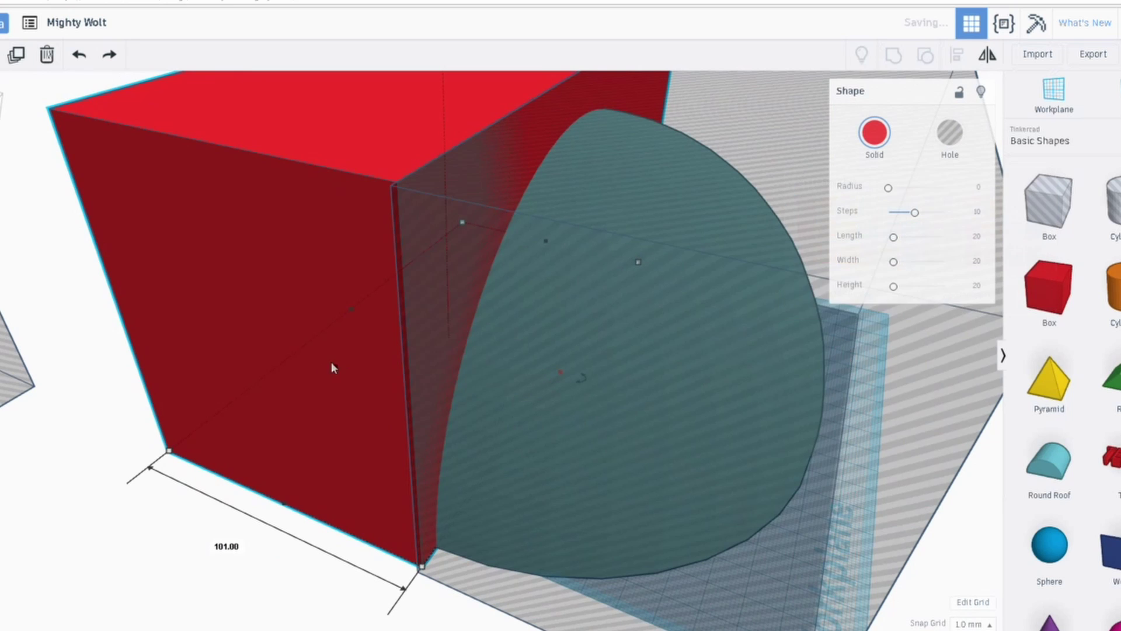
{"action": "right_click_drag", "start_coordinate": [331, 362], "coordinate": [361, 383]}
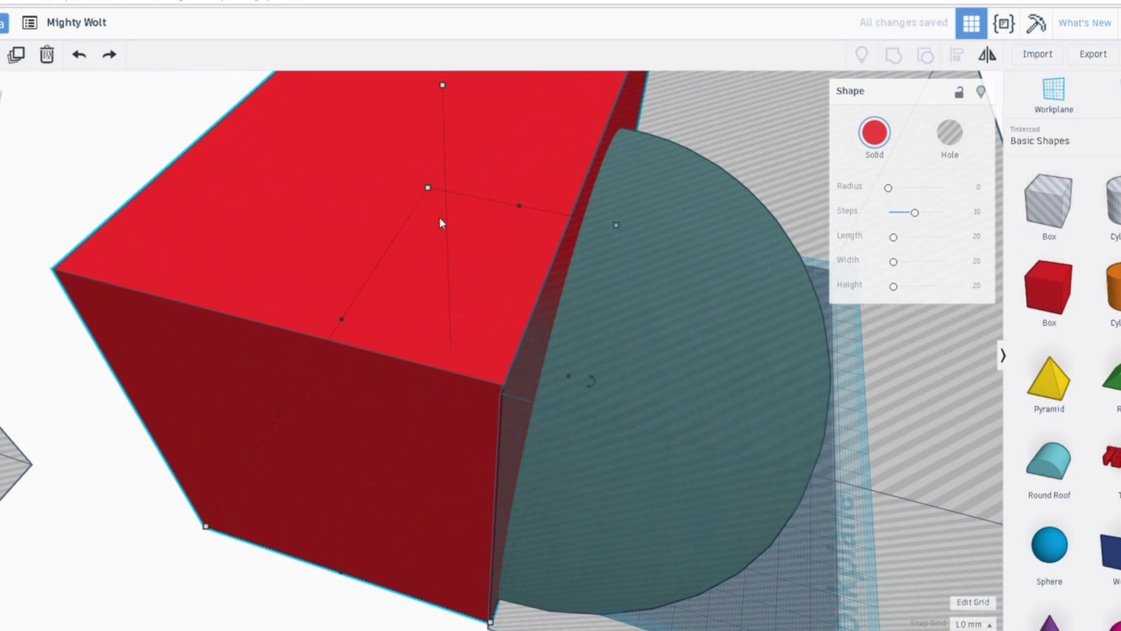
{"action": "left_click", "coordinate": [939, 137]}
{"action": "scroll", "coordinate": [531, 146], "scroll_direction": "down", "scroll_amount": 4}
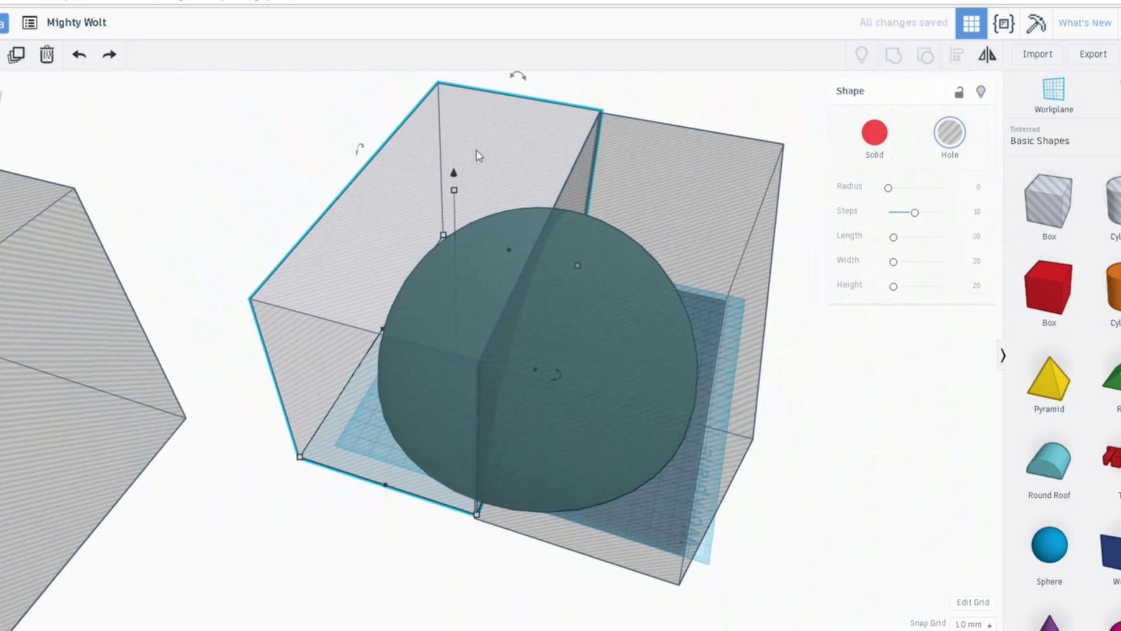
Lower the copied hole box out of the way and group the light blue dome with the original hole box to cut it in half
{"action": "left_click_drag", "start_coordinate": [455, 182], "coordinate": [456, 346]}
{"action": "left_click", "coordinate": [325, 243]}
{"action": "right_click_drag", "start_coordinate": [344, 224], "coordinate": [394, 237]}
{"action": "left_click", "coordinate": [492, 248]}
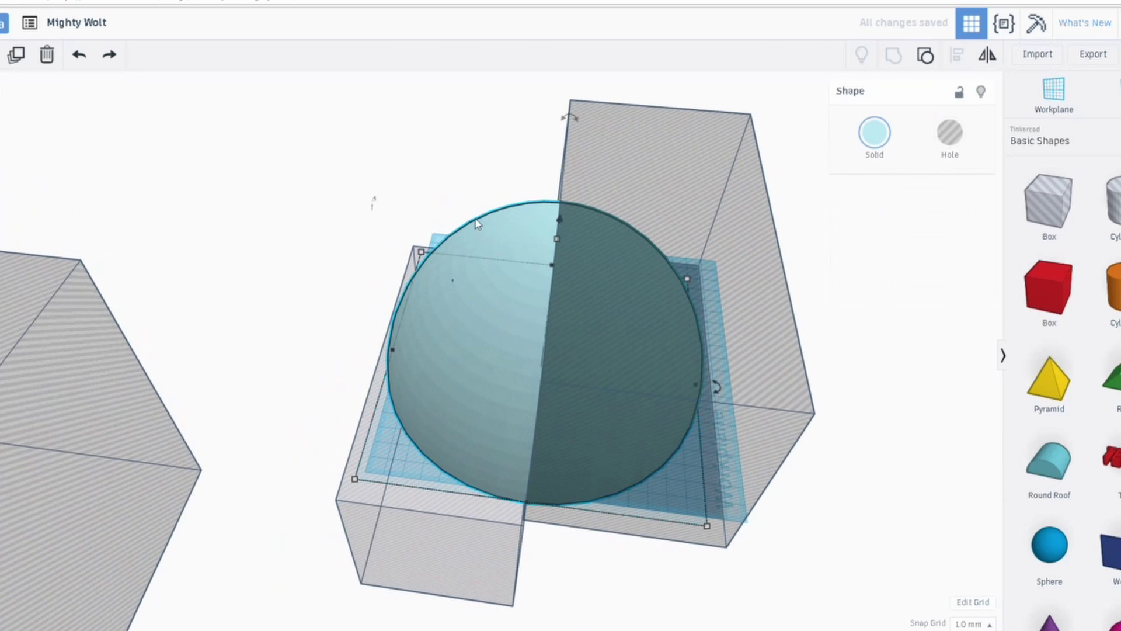
{"action": "left_click", "coordinate": [671, 161], "text": "shift"}
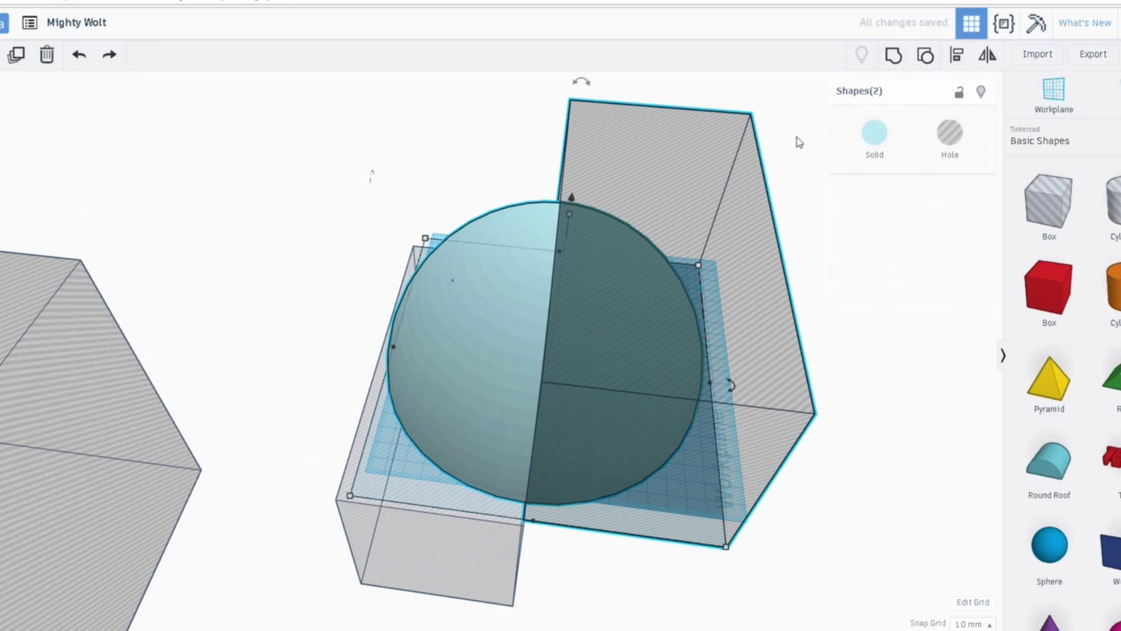
{"action": "left_click", "coordinate": [894, 56]}
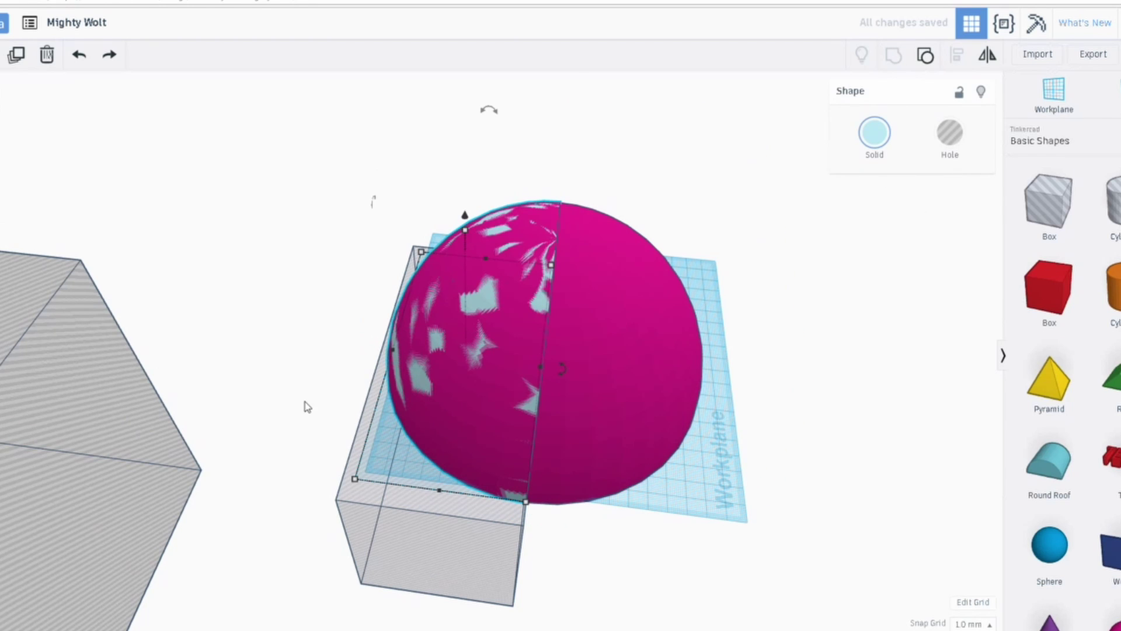
Raise the remaining hole box back over the dome, group it with the magenta dome, and check the split from below
{"action": "left_click", "coordinate": [360, 472]}
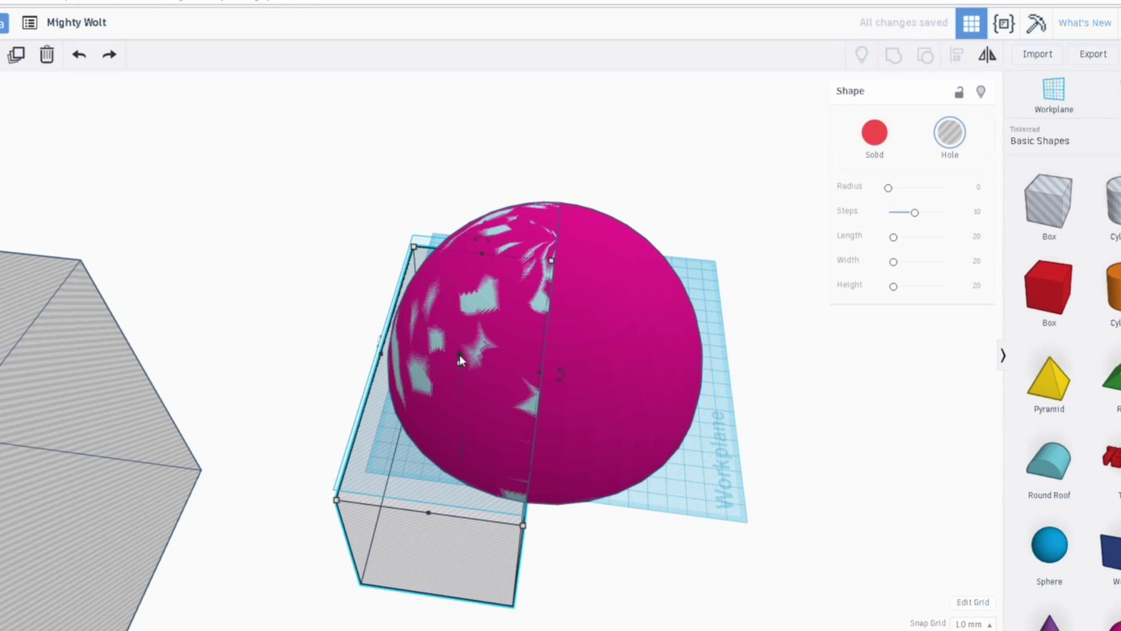
{"action": "left_click_drag", "start_coordinate": [457, 354], "coordinate": [458, 202]}
{"action": "right_click_drag", "start_coordinate": [447, 279], "coordinate": [369, 315]}
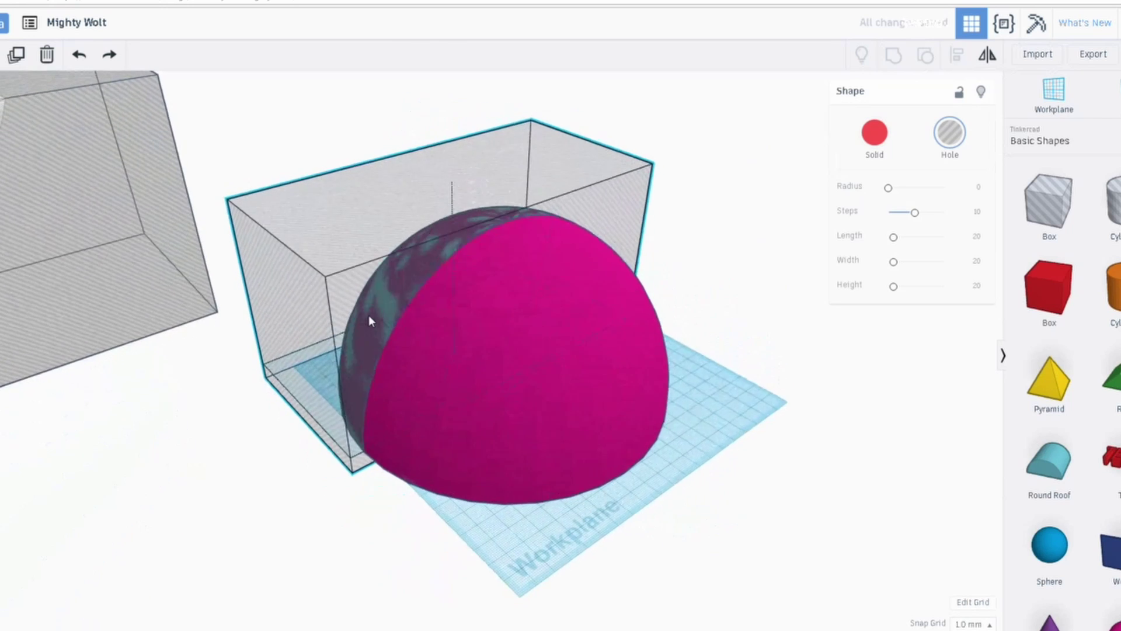
{"action": "left_click", "coordinate": [490, 355], "text": "shift"}
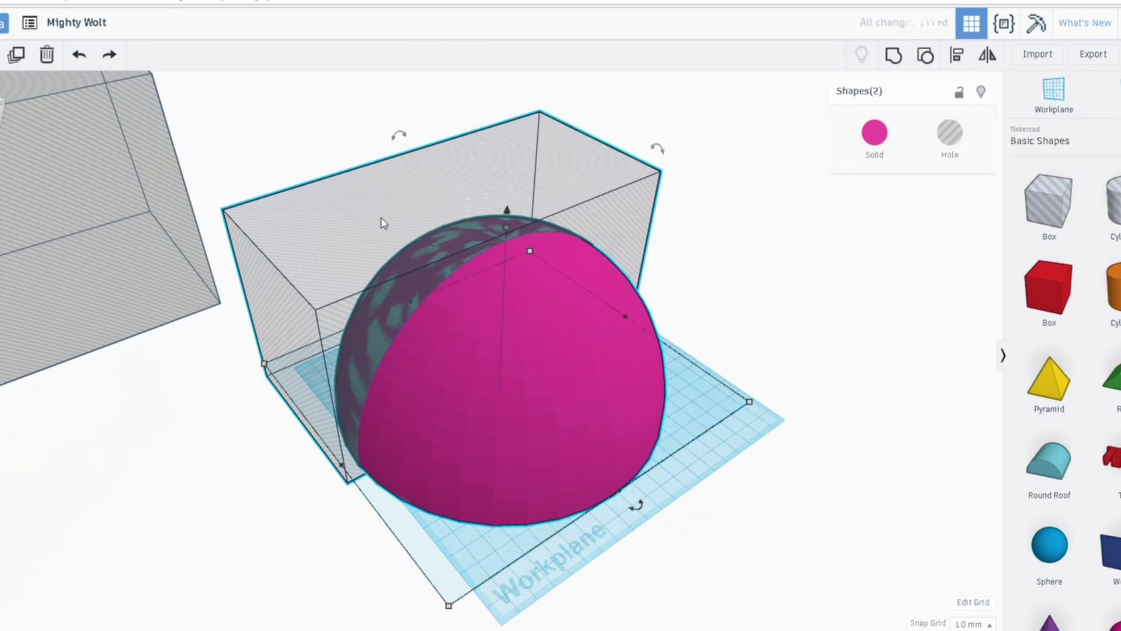
{"action": "left_click", "coordinate": [894, 56]}
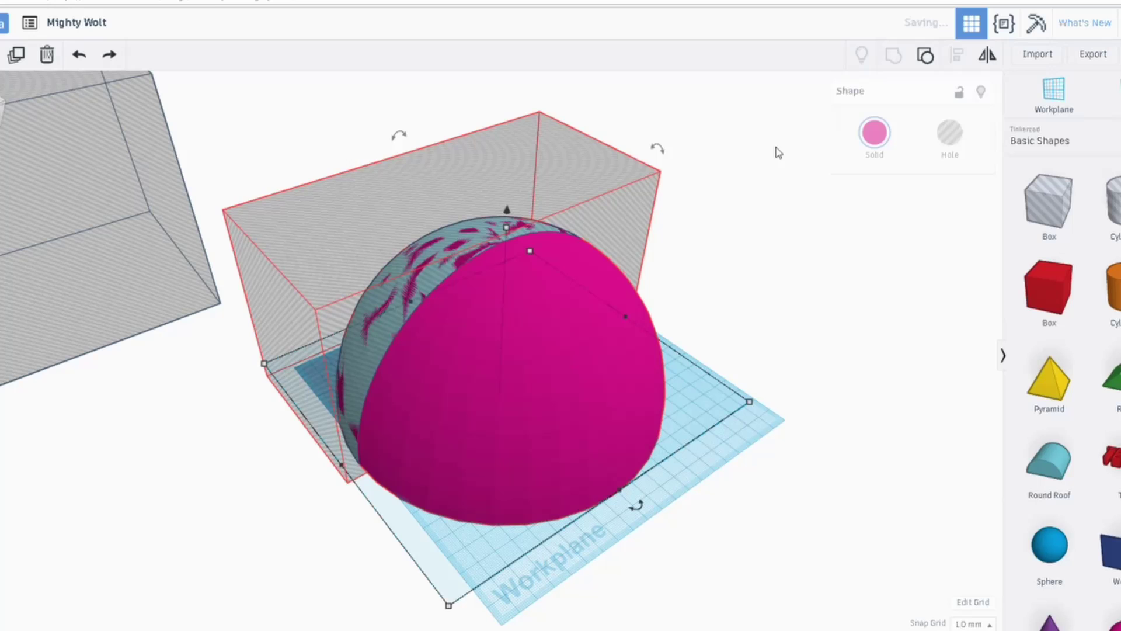
{"action": "right_click_drag", "start_coordinate": [276, 363], "coordinate": [523, 173]}
{"action": "scroll", "coordinate": [573, 209], "scroll_direction": "up", "scroll_amount": 5}
{"action": "middle_click_drag", "start_coordinate": [573, 209], "coordinate": [479, 330]}
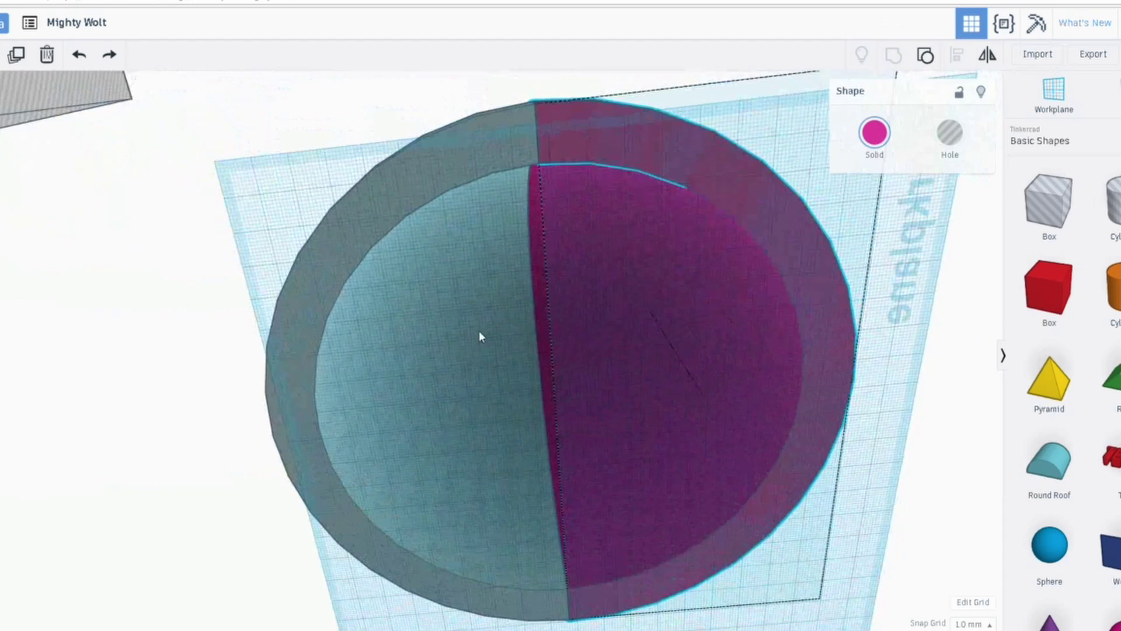
{"action": "right_click_drag", "start_coordinate": [461, 178], "coordinate": [467, 388]}
{"action": "scroll", "coordinate": [467, 396], "scroll_direction": "down", "scroll_amount": 3}
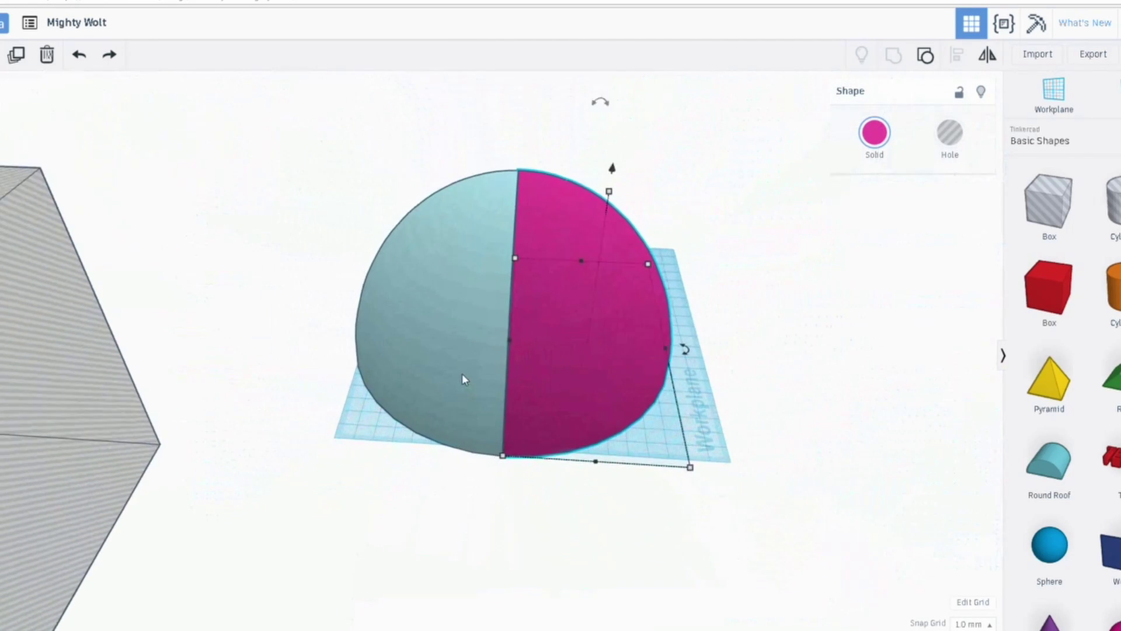
Raise the light blue half by 1 mm and move it into the large build-space box
{"action": "left_click", "coordinate": [428, 308]}
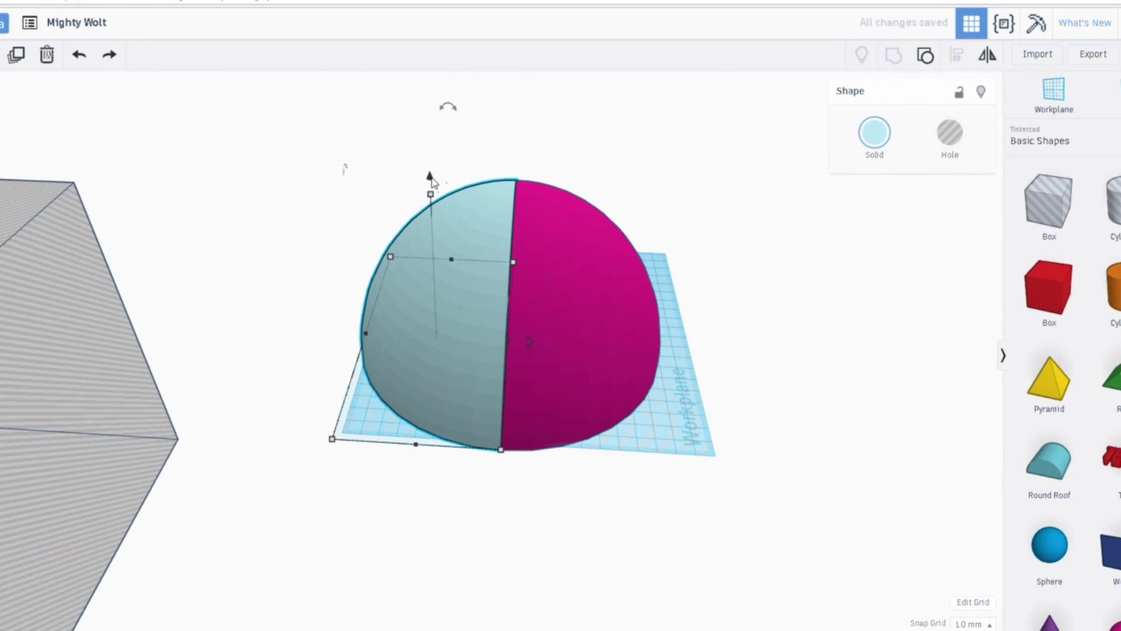
{"action": "mouse_move", "coordinate": [430, 177]}
{"action": "left_mouse_down"}
{"action": "mouse_move", "coordinate": [434, 278]}
{"action": "mouse_move", "coordinate": [419, 183]}
{"action": "left_mouse_up"}
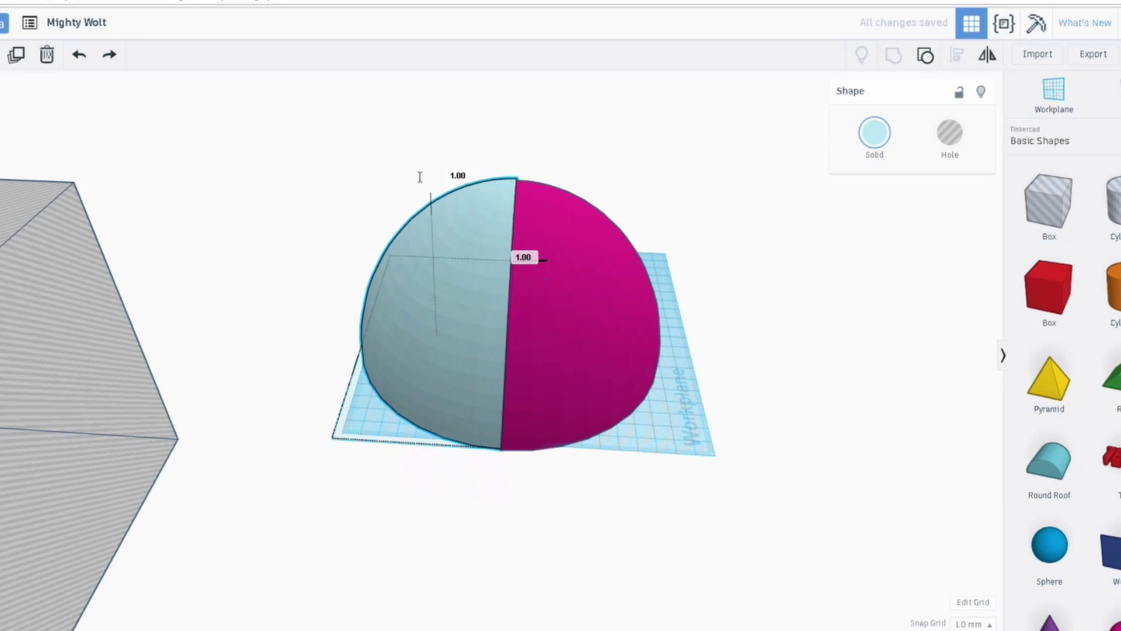
{"action": "right_click_drag", "start_coordinate": [413, 252], "coordinate": [181, 270]}
{"action": "scroll", "coordinate": [290, 265], "scroll_direction": "down", "scroll_amount": 3}
{"action": "middle_click_drag", "start_coordinate": [422, 308], "coordinate": [443, 310]}
{"action": "right_click_drag", "start_coordinate": [443, 315], "coordinate": [509, 341]}
{"action": "left_click_drag", "start_coordinate": [533, 336], "coordinate": [169, 483]}
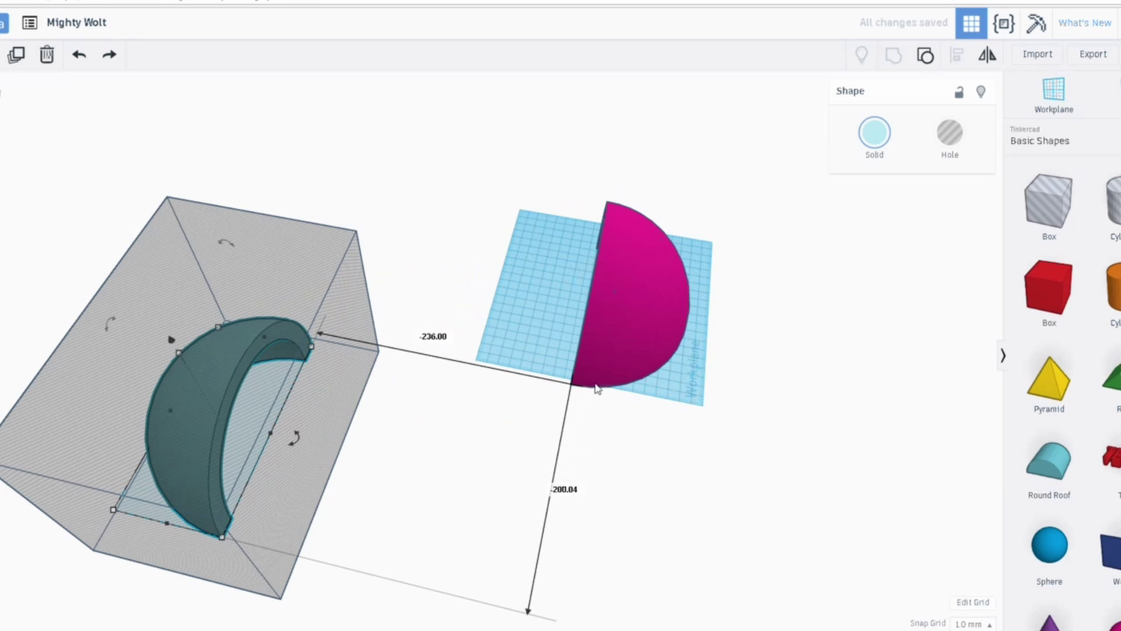
Move the magenta half to the build-space box, rotate it 180°, and nest it beside the light blue half
{"action": "left_click_drag", "start_coordinate": [606, 345], "coordinate": [272, 481]}
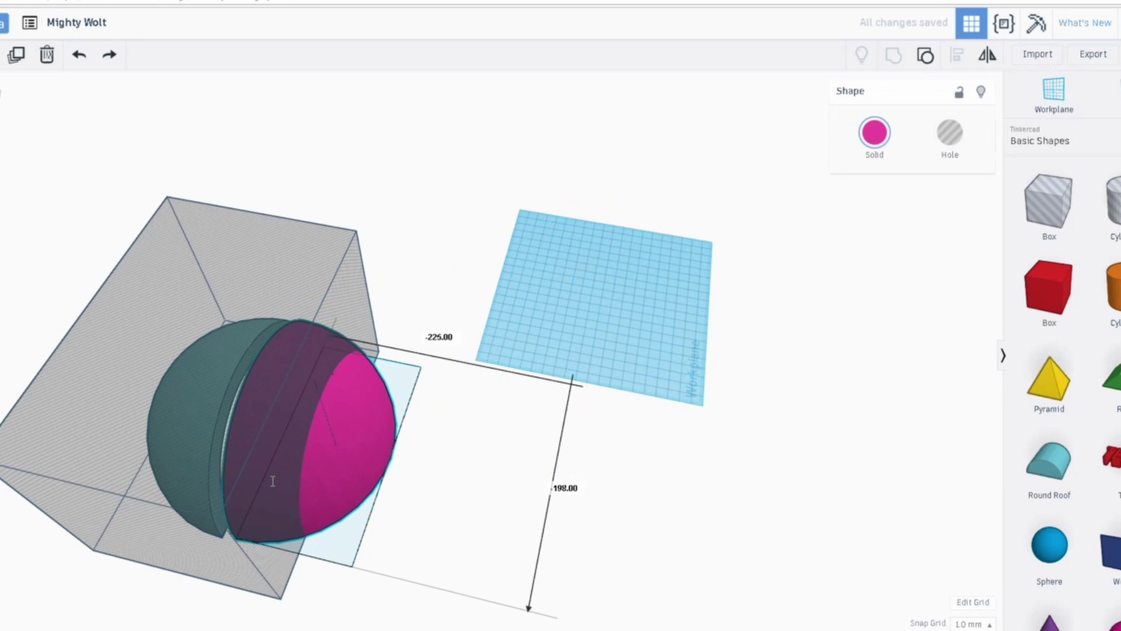
{"action": "mouse_move", "coordinate": [285, 446]}
{"action": "right_mouse_down"}
{"action": "mouse_move", "coordinate": [480, 367]}
{"action": "mouse_move", "coordinate": [480, 400]}
{"action": "mouse_move", "coordinate": [297, 438]}
{"action": "right_mouse_up"}
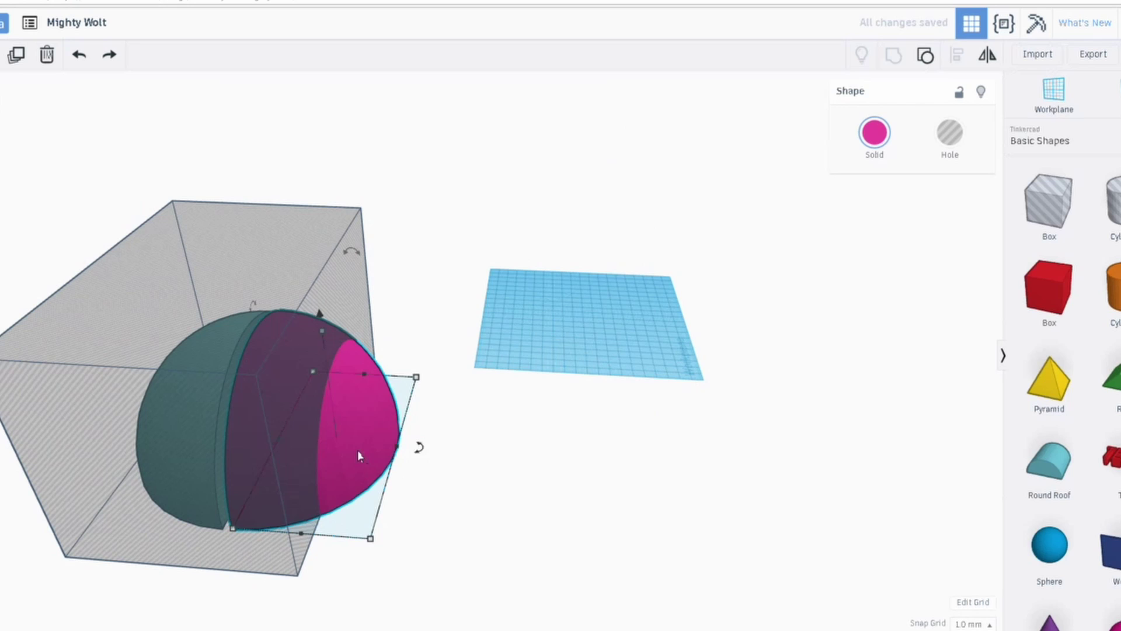
{"action": "left_click_drag", "start_coordinate": [358, 452], "coordinate": [407, 437]}
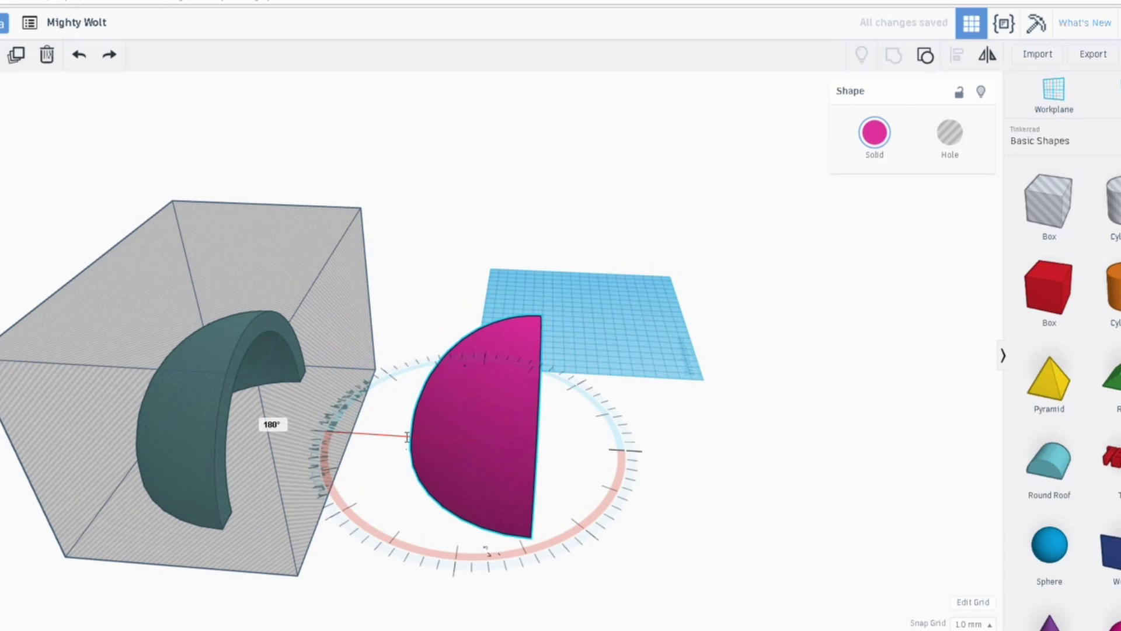
{"action": "left_click_drag", "start_coordinate": [473, 461], "coordinate": [272, 468]}
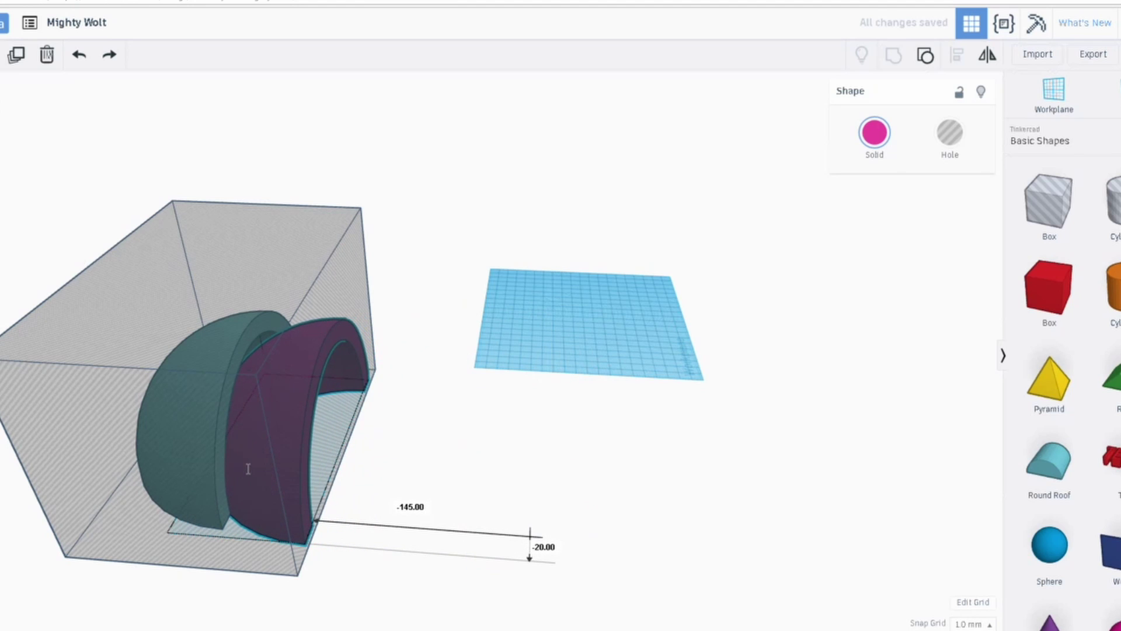
{"action": "right_click_drag", "start_coordinate": [180, 475], "coordinate": [187, 408]}
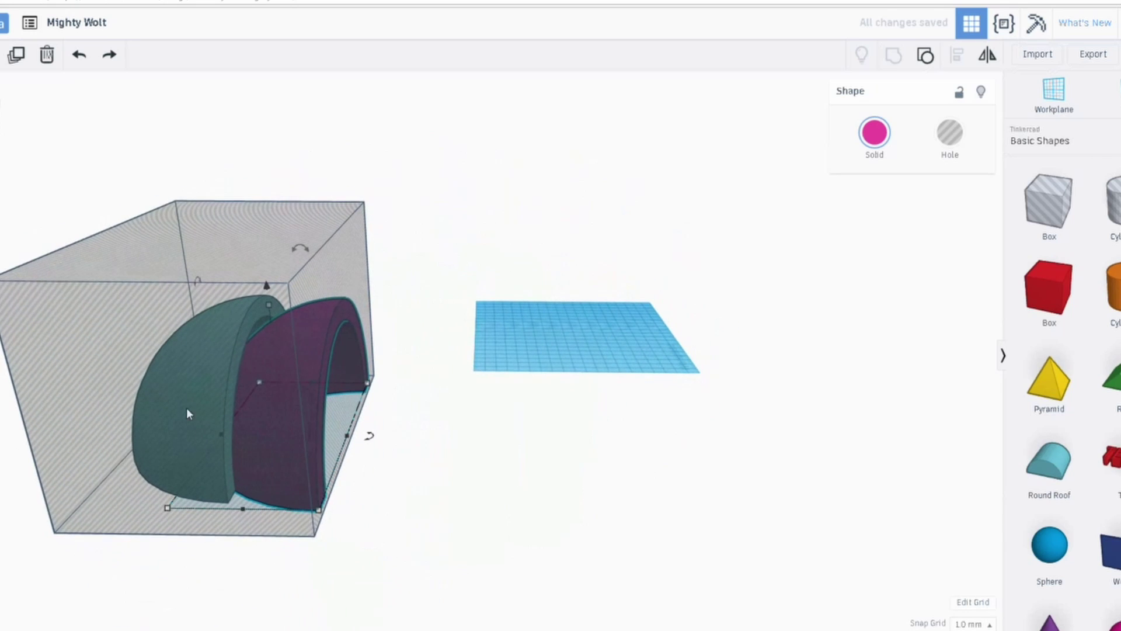
Lower the build-space box so that the upper parts of both dome halves stick out of its top
{"action": "left_click", "coordinate": [196, 259]}
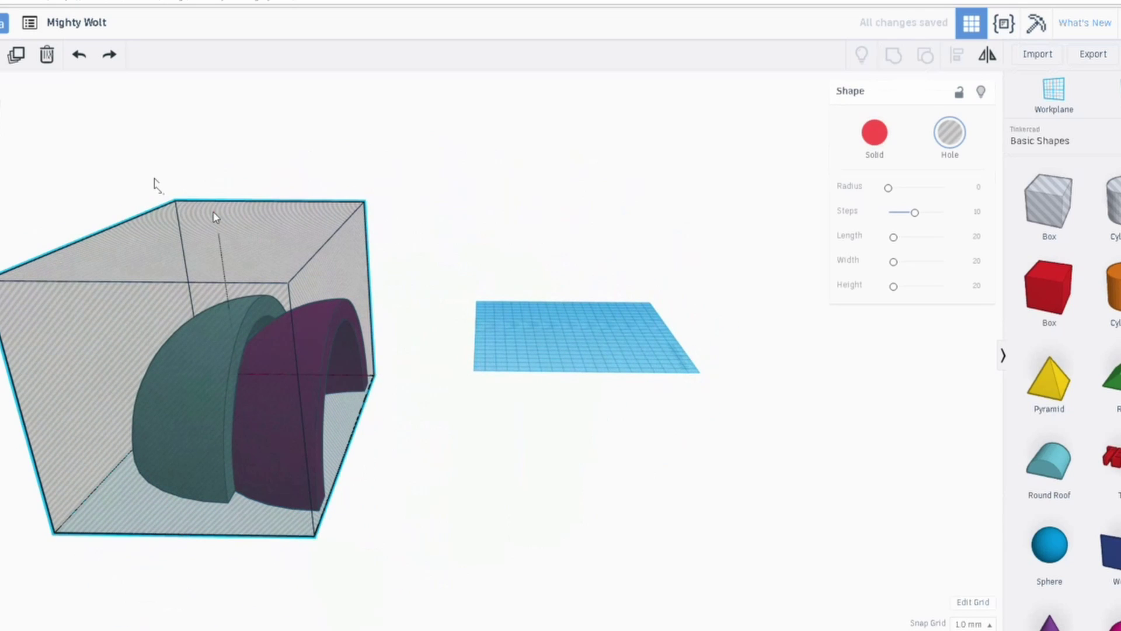
{"action": "left_click_drag", "start_coordinate": [216, 217], "coordinate": [225, 339]}
{"action": "right_click_drag", "start_coordinate": [226, 339], "coordinate": [111, 434]}
{"action": "left_click", "coordinate": [338, 439]}
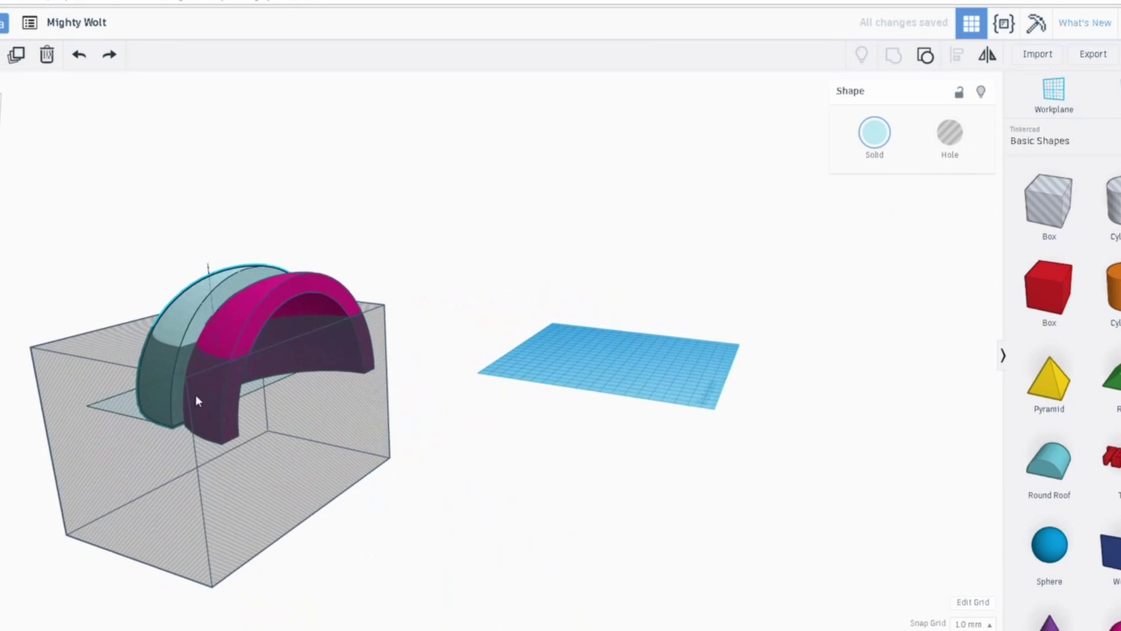
Examine from several angles how the two nested halves fit within the build-space box
{"action": "right_click_drag", "start_coordinate": [198, 398], "coordinate": [5, 436]}
{"action": "scroll", "coordinate": [346, 193], "scroll_direction": "up", "scroll_amount": 3}
{"action": "scroll", "coordinate": [343, 178], "scroll_direction": "up", "scroll_amount": 3}
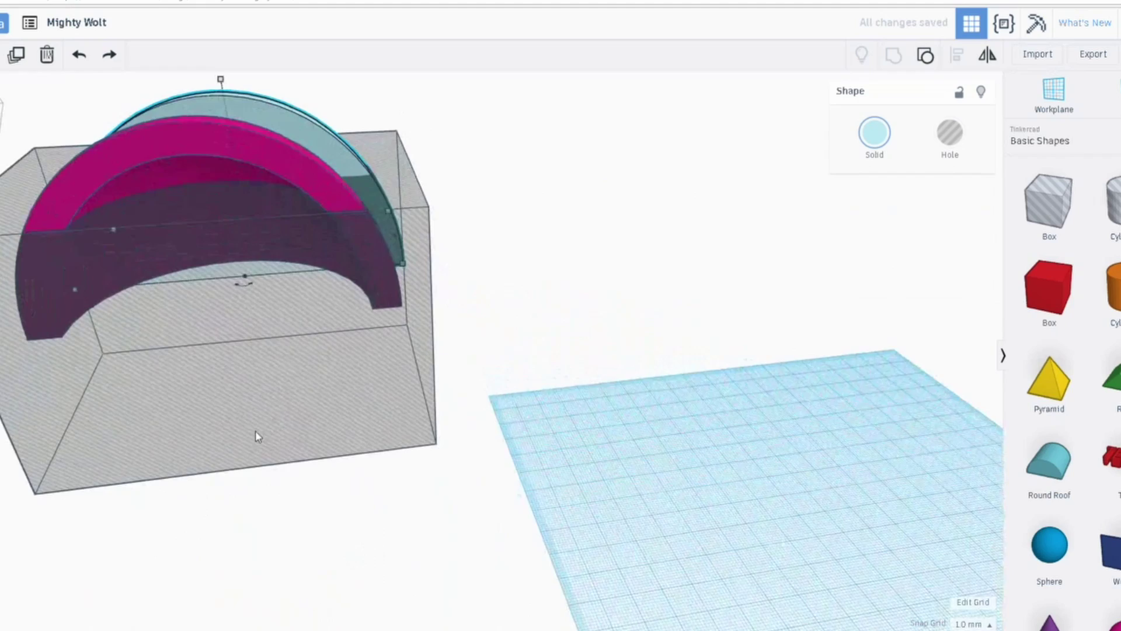
{"action": "right_click_drag", "start_coordinate": [318, 345], "coordinate": [241, 349]}
{"action": "right_click_drag", "start_coordinate": [234, 232], "coordinate": [241, 234]}
{"action": "middle_click_drag", "start_coordinate": [241, 234], "coordinate": [256, 434]}
{"action": "scroll", "coordinate": [216, 421], "scroll_direction": "up", "scroll_amount": 1}
{"action": "right_click_drag", "start_coordinate": [216, 421], "coordinate": [543, 433]}
{"action": "middle_click_drag", "start_coordinate": [398, 424], "coordinate": [481, 348]}
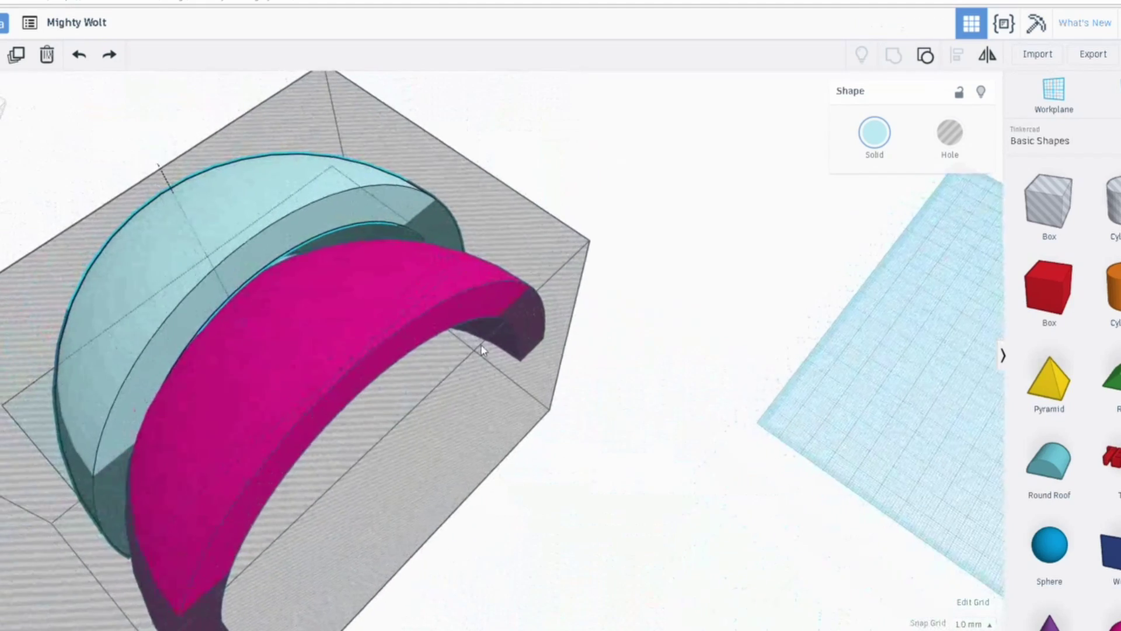
Nudge the magenta half by about 2 mm and 1 mm within the build-space box and check its fit from the other side
{"action": "left_click", "coordinate": [343, 334]}
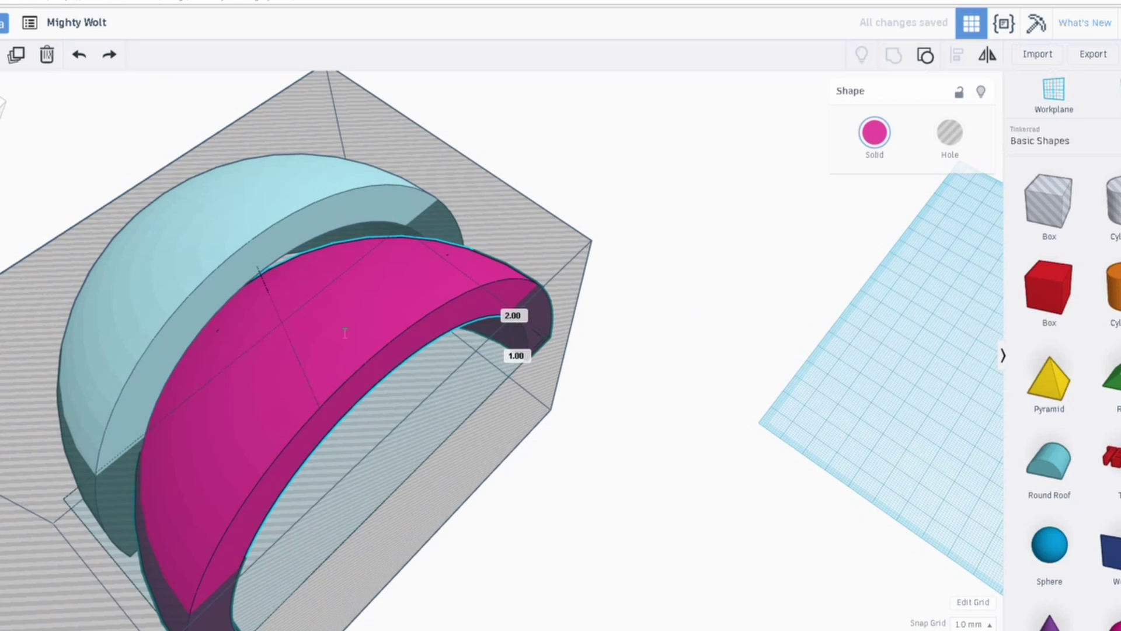
{"action": "left_click_drag", "start_coordinate": [345, 333], "coordinate": [352, 322]}
{"action": "right_click_drag", "start_coordinate": [169, 430], "coordinate": [93, 350]}
{"action": "right_click_drag", "start_coordinate": [246, 351], "coordinate": [92, 371]}
{"action": "middle_click_drag", "start_coordinate": [92, 370], "coordinate": [2, 295]}
{"action": "middle_click_drag", "start_coordinate": [188, 360], "coordinate": [30, 294]}
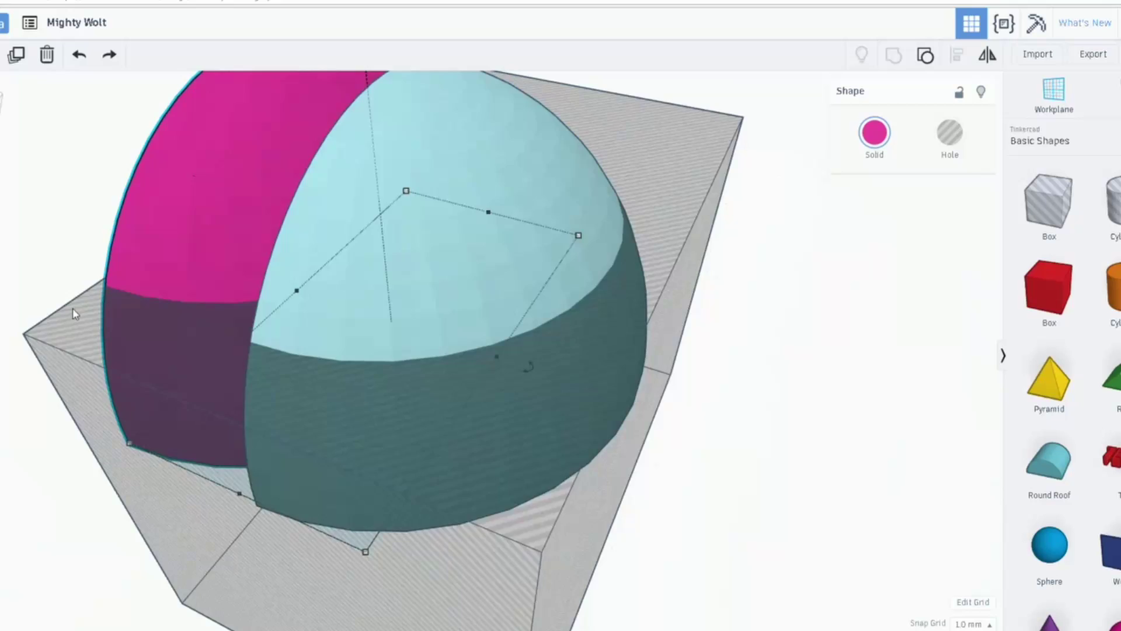
{"action": "scroll", "coordinate": [85, 292], "scroll_direction": "down", "scroll_amount": 5}
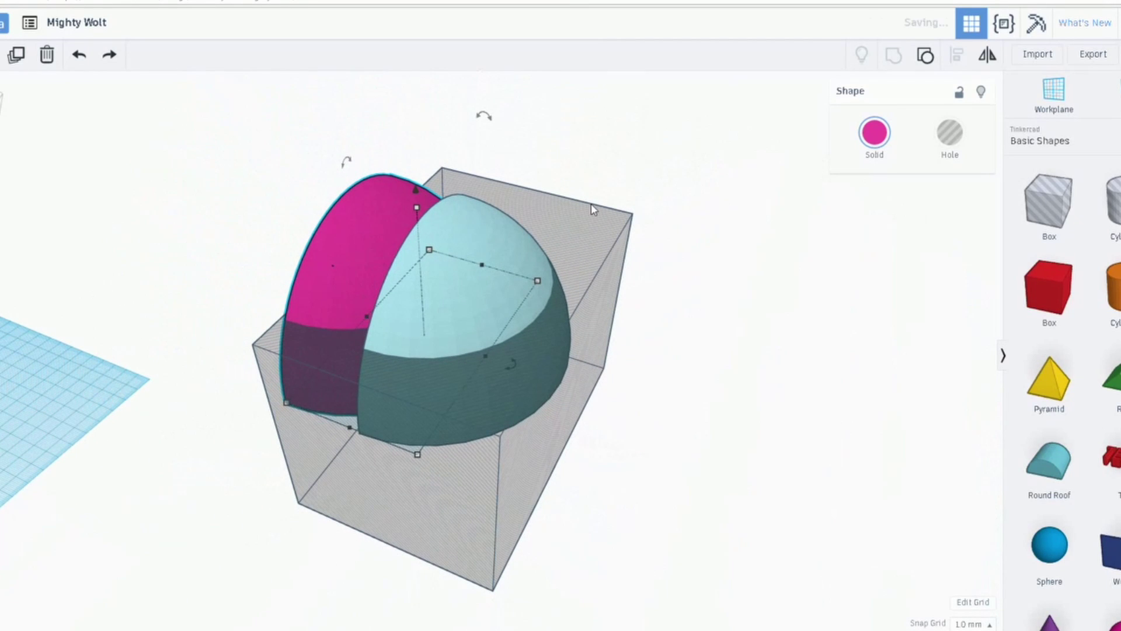